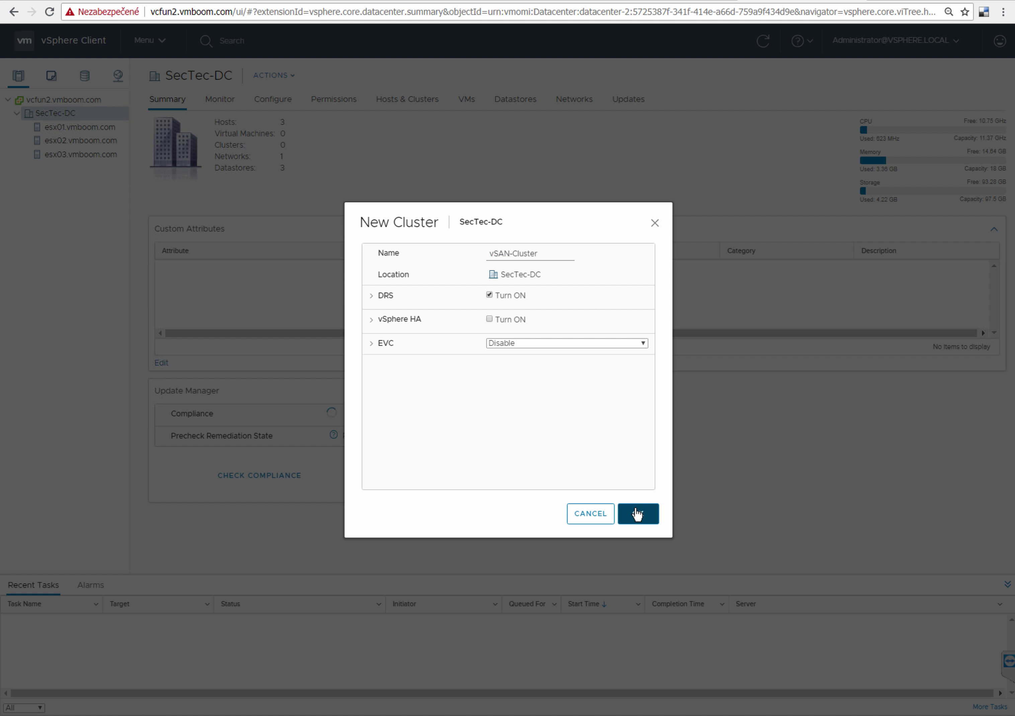
Review the DRS automation settings and create the cluster vSAN-Cluster in SecTec-DC with DRS turned on
left_click(371, 300)
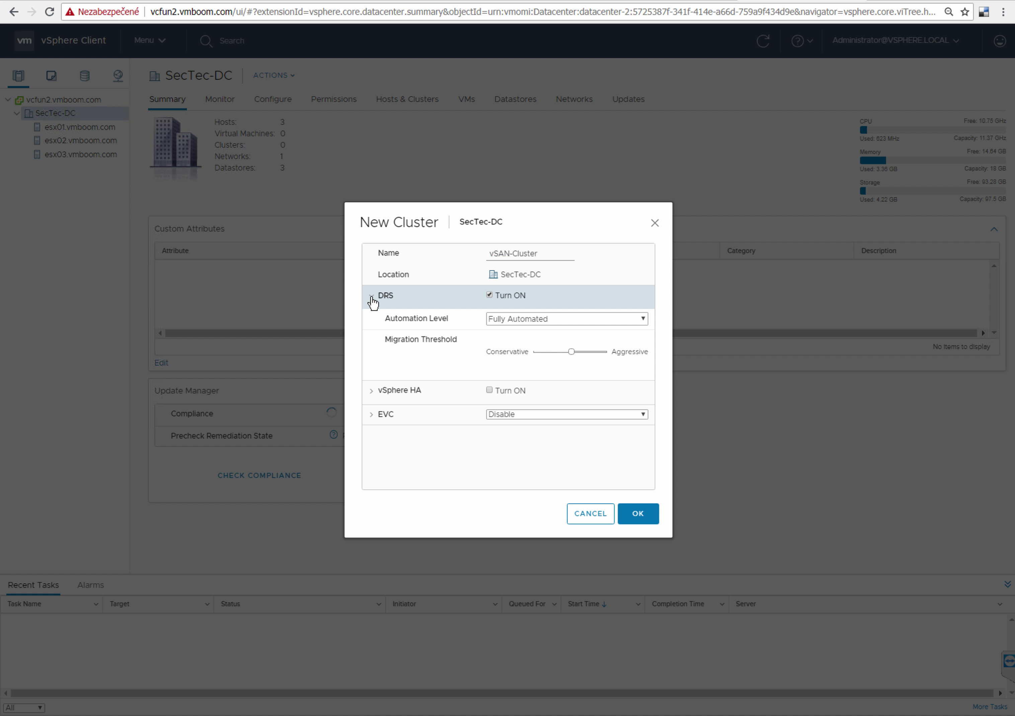
left_click(647, 514)
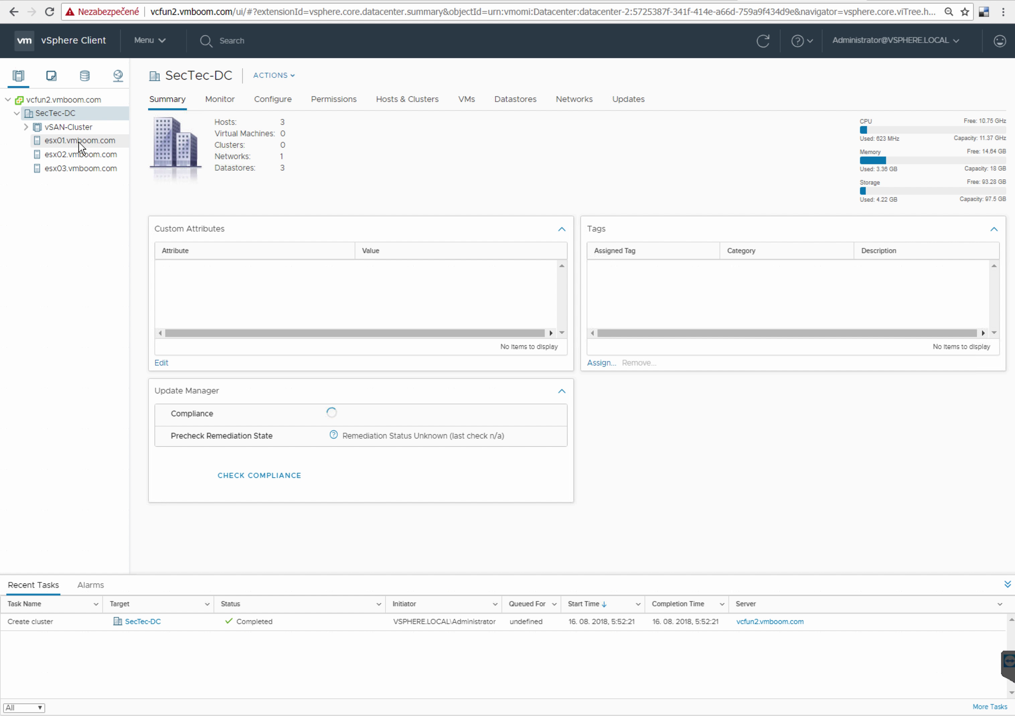
Examine the storage devices of host esx01.vmboom.com, checking the drive type of the 5 GB and 10 GB disks
left_click(69, 143)
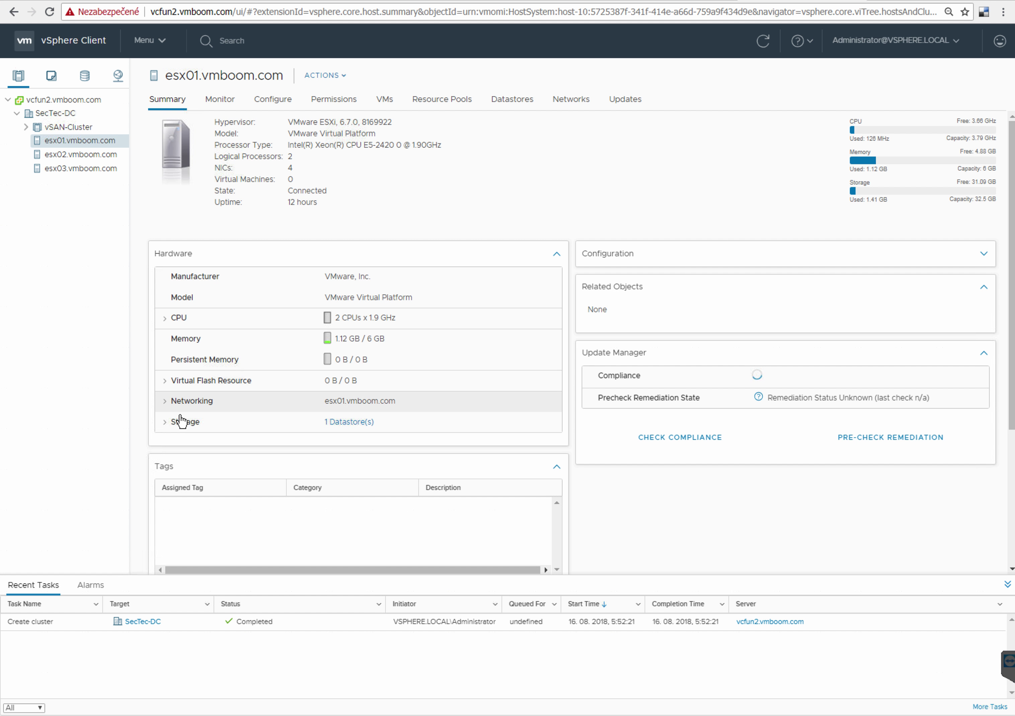
left_click(165, 423)
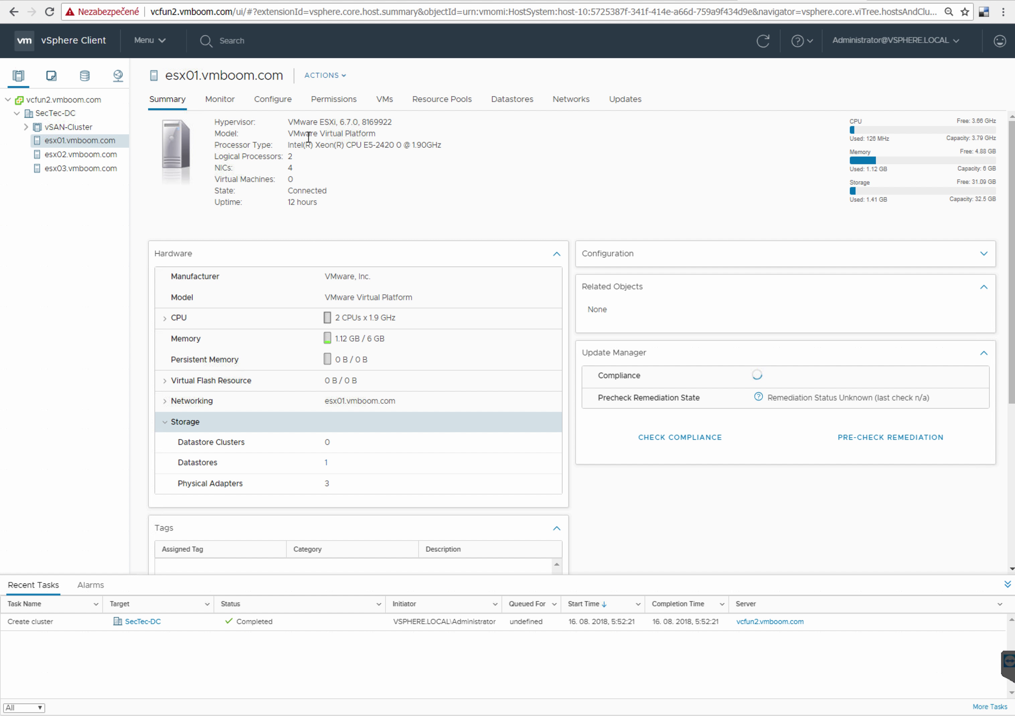
left_click(274, 101)
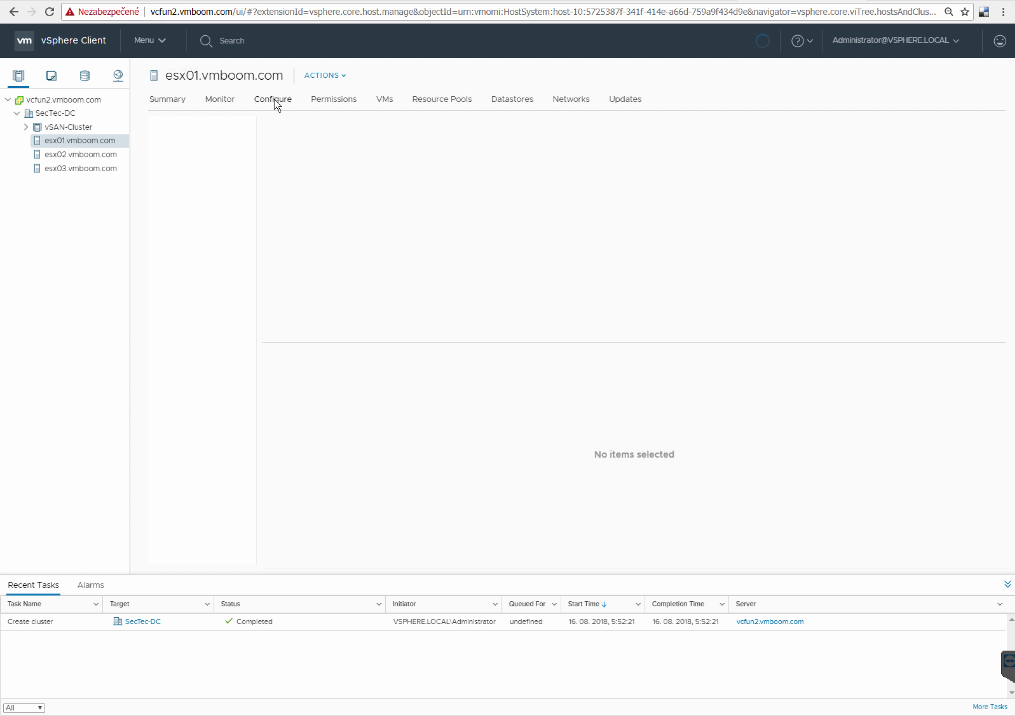
left_click(207, 152)
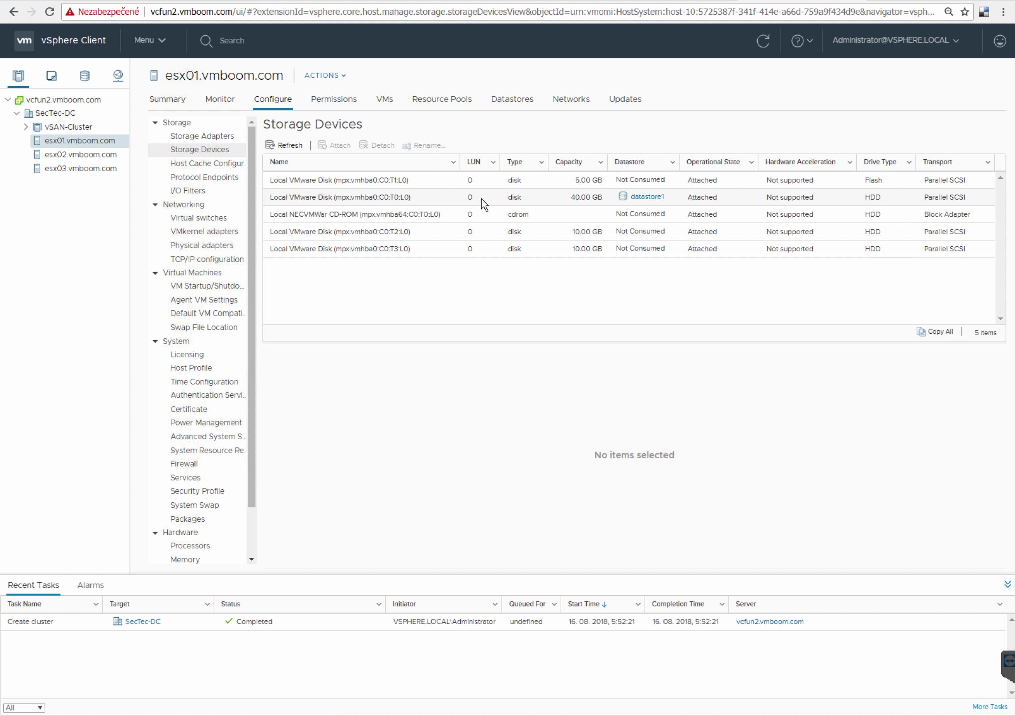
left_click(468, 181)
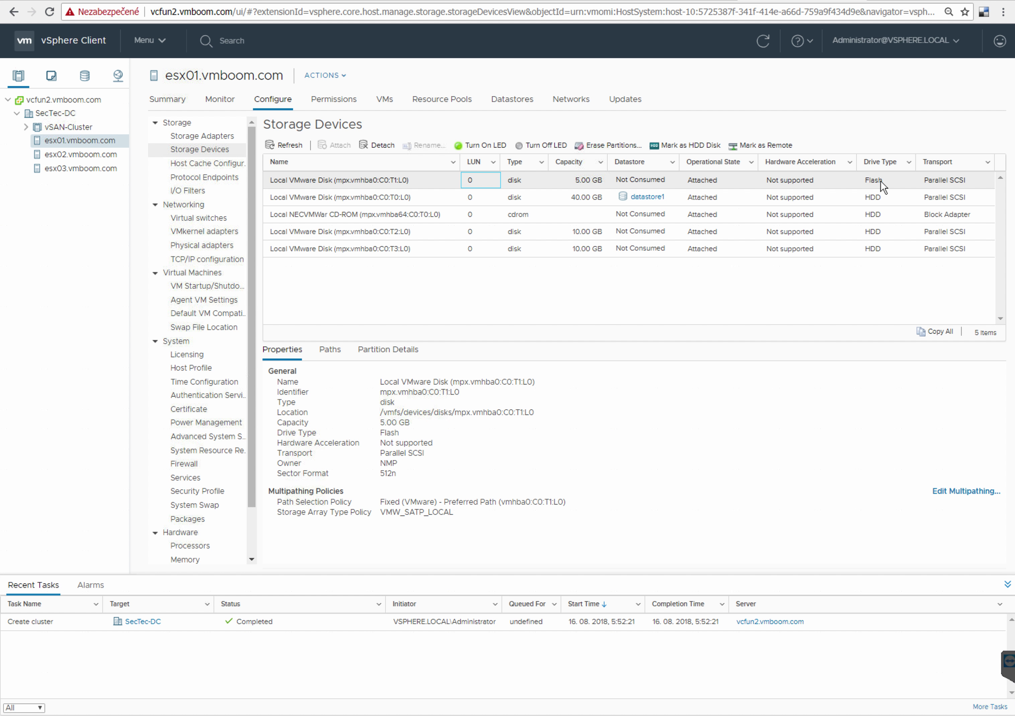
left_click(877, 236)
left_click(877, 255)
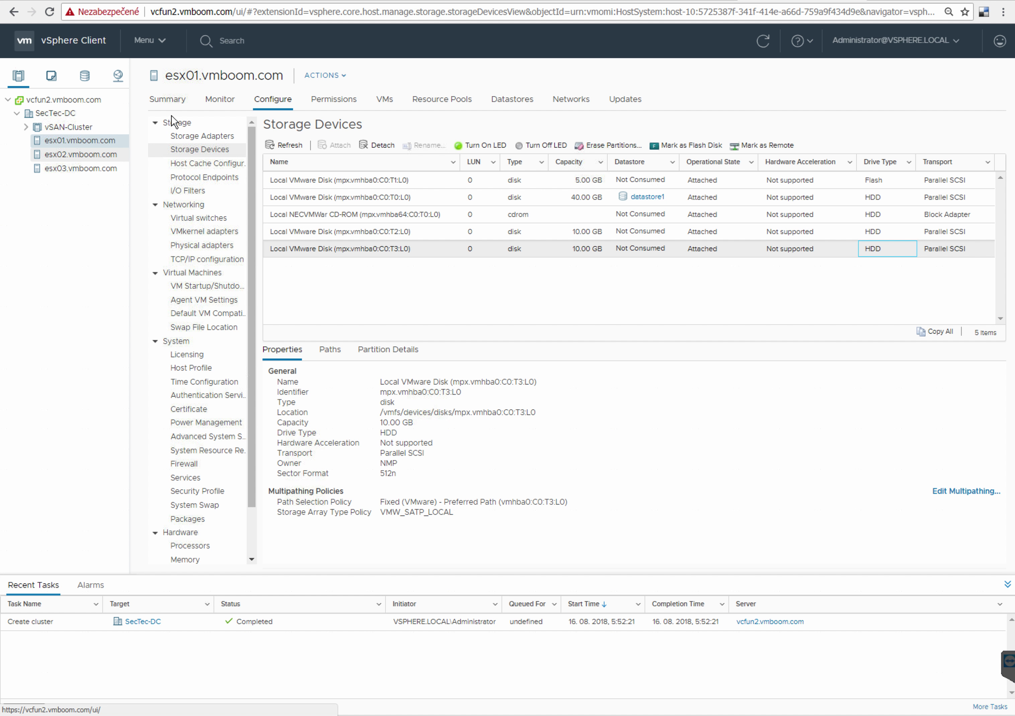
left_click(169, 102)
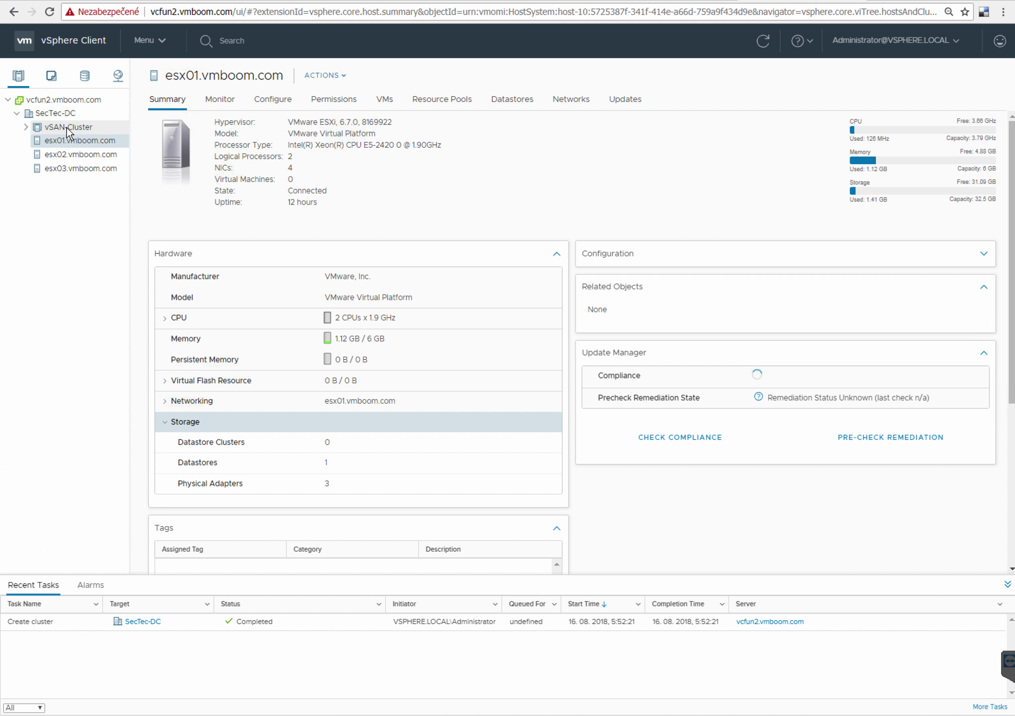
Move hosts esx01, esx02 and esx03 into vSAN-Cluster, putting their virtual machines in the cluster's root resource pool
left_click_drag(57, 142, 54, 128)
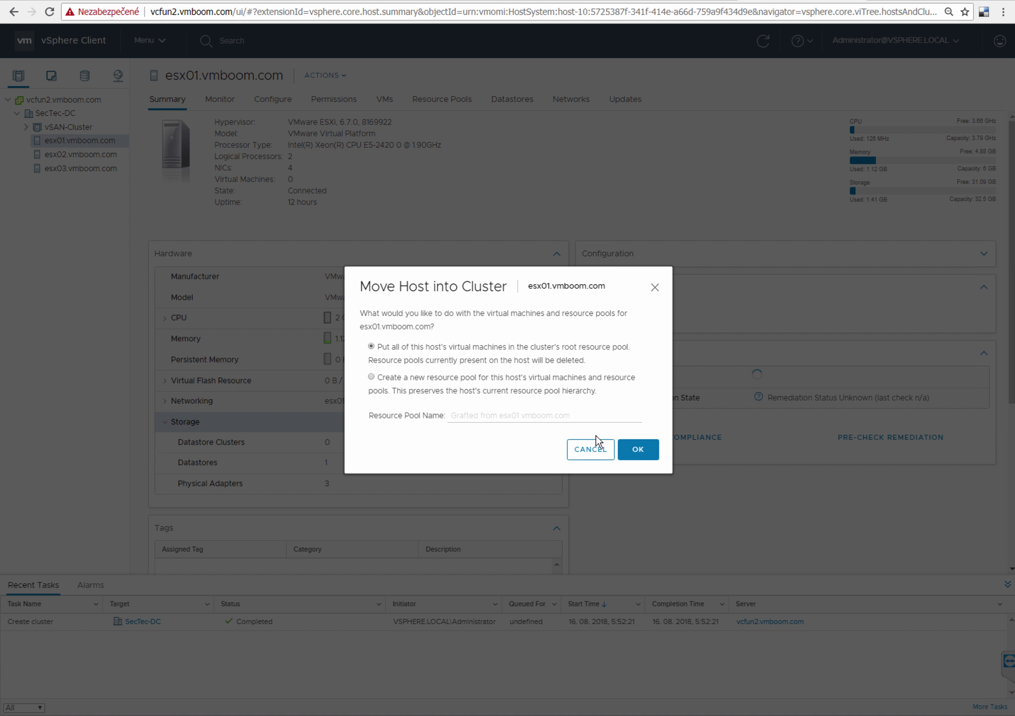
left_click(637, 449)
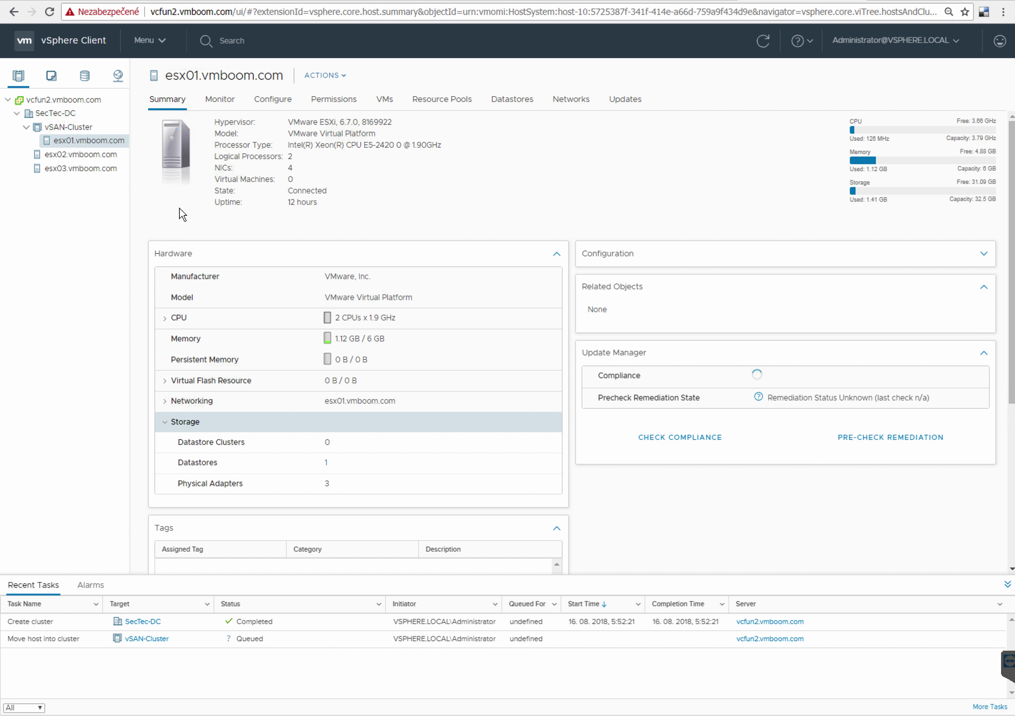
left_click_drag(74, 148, 70, 131)
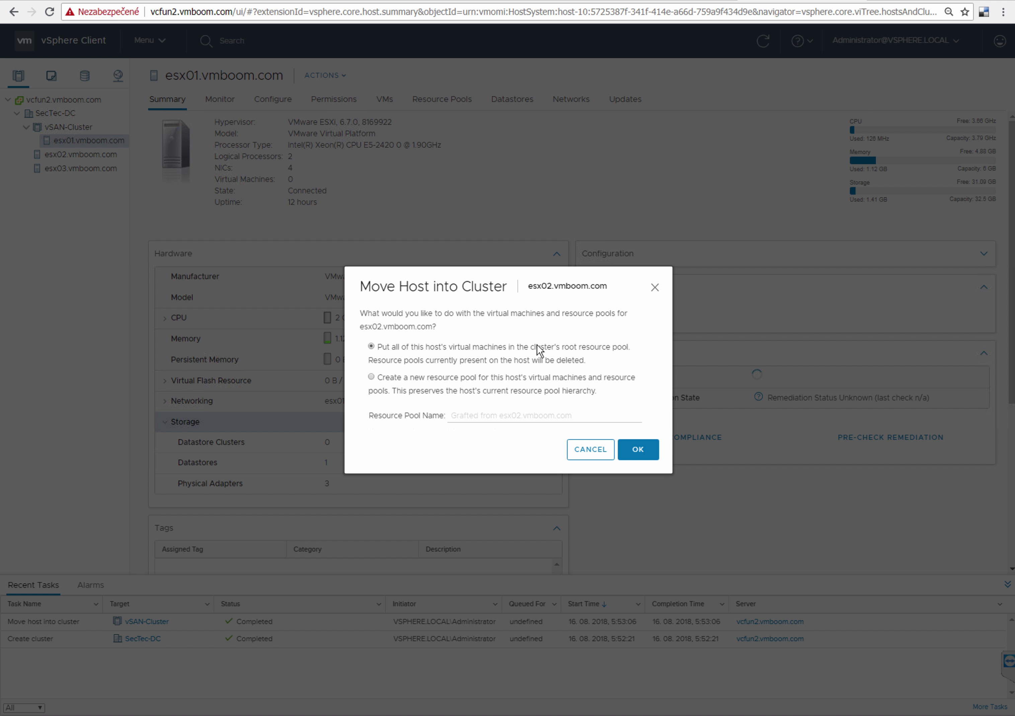
left_click(638, 450)
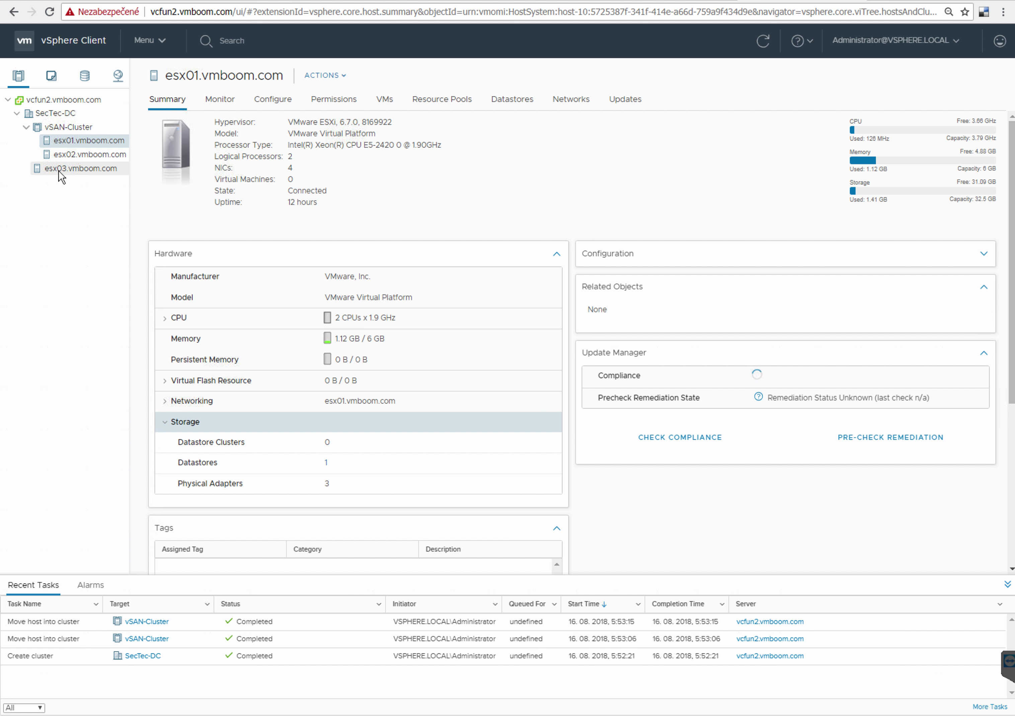
left_click_drag(61, 170, 53, 130)
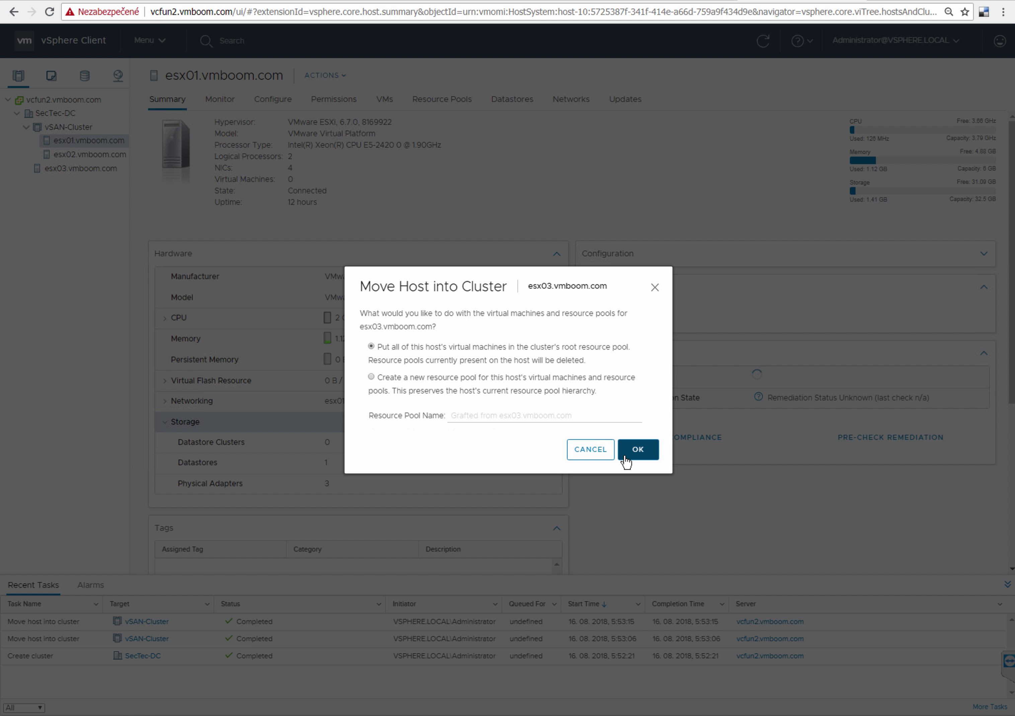
left_click(638, 450)
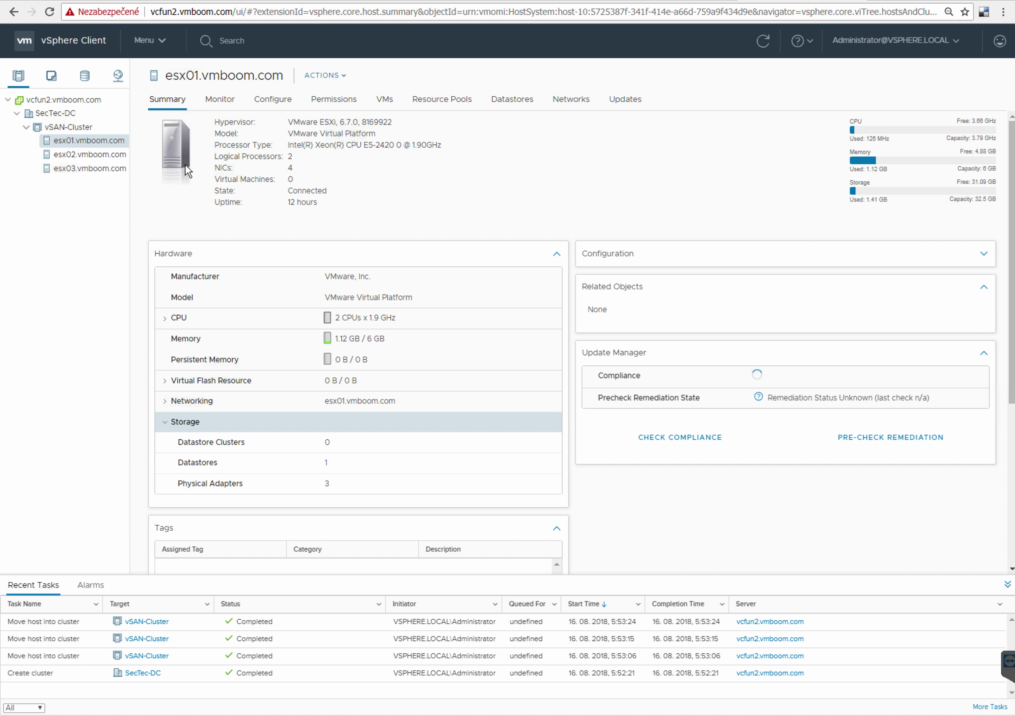
Start configuring vSAN on vSAN-Cluster as a single site cluster, leaving deduplication, compression and encryption off
left_click(72, 129)
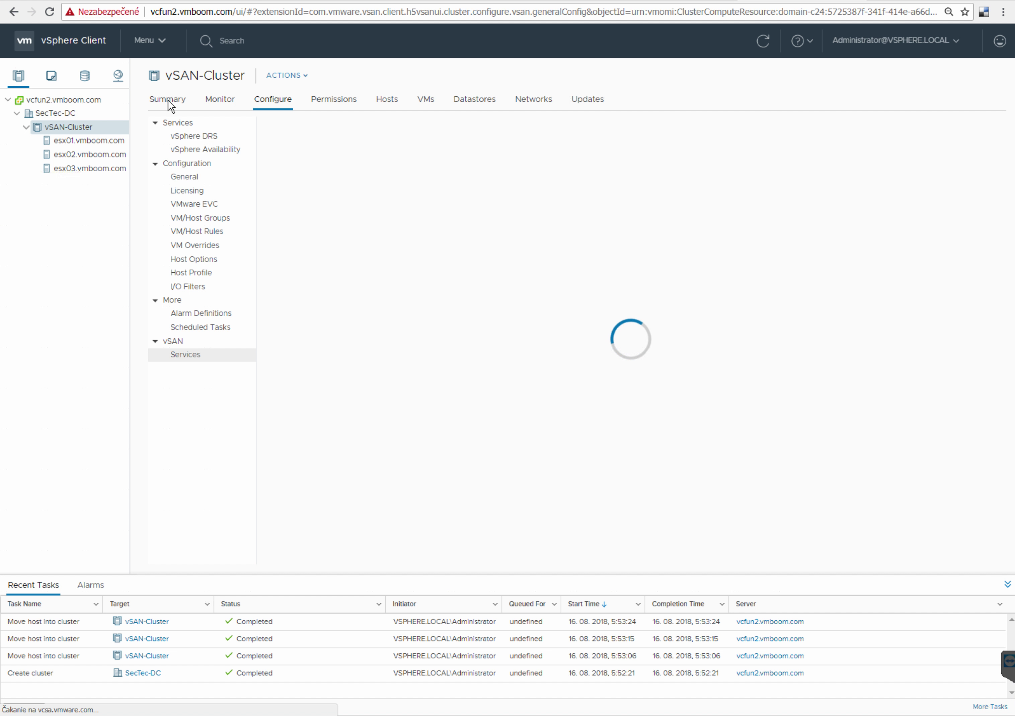
left_click(169, 100)
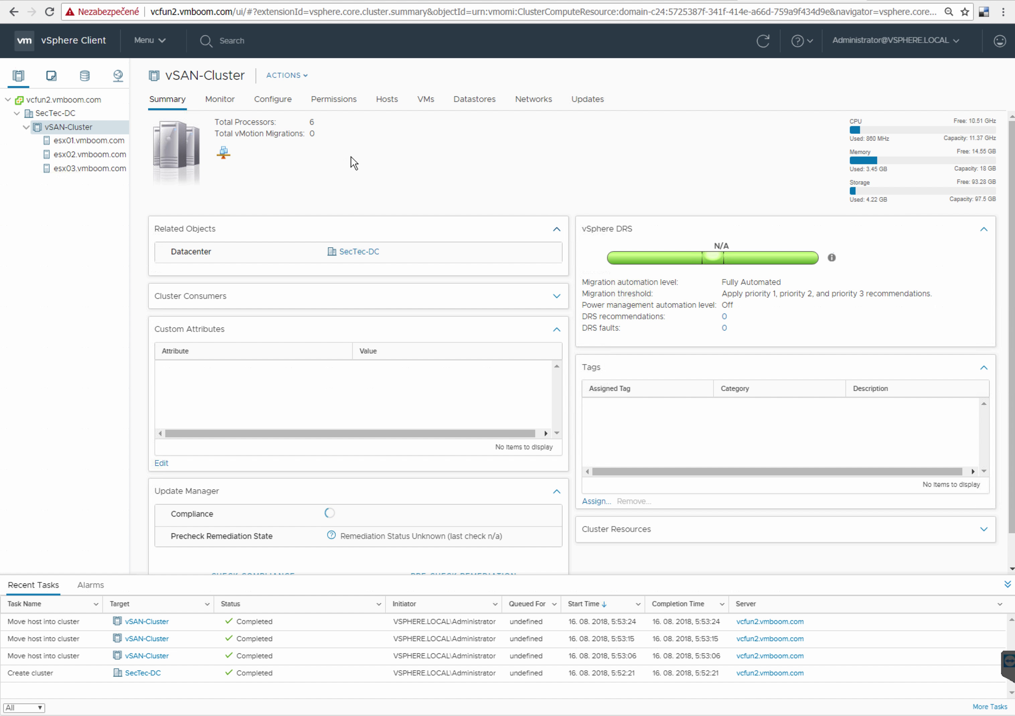
left_click(287, 104)
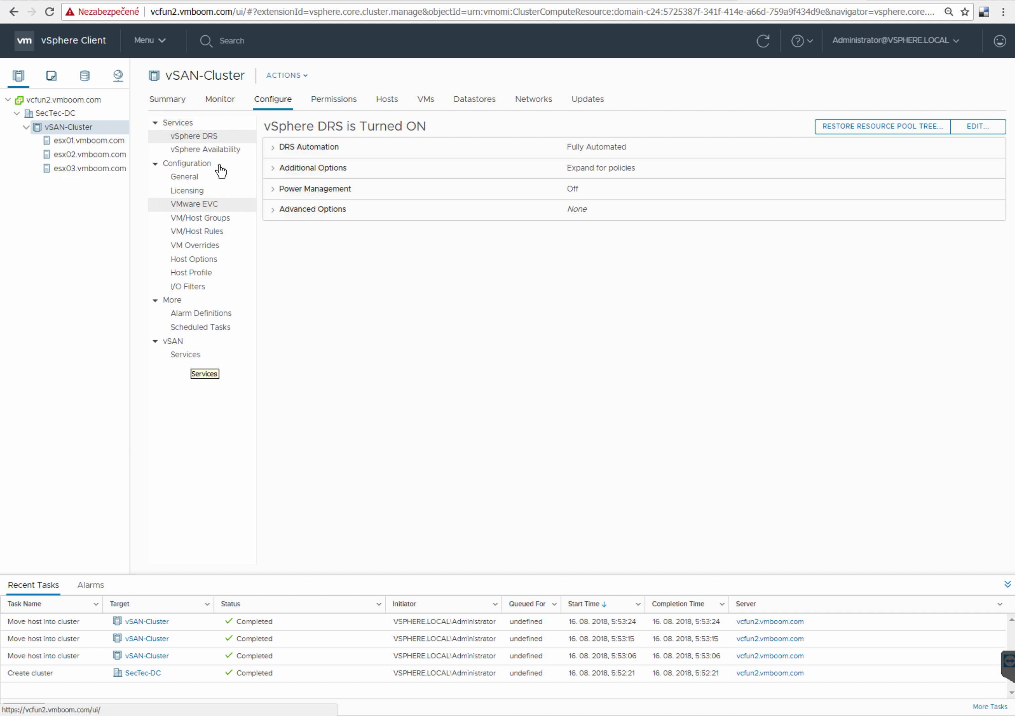
left_click(181, 355)
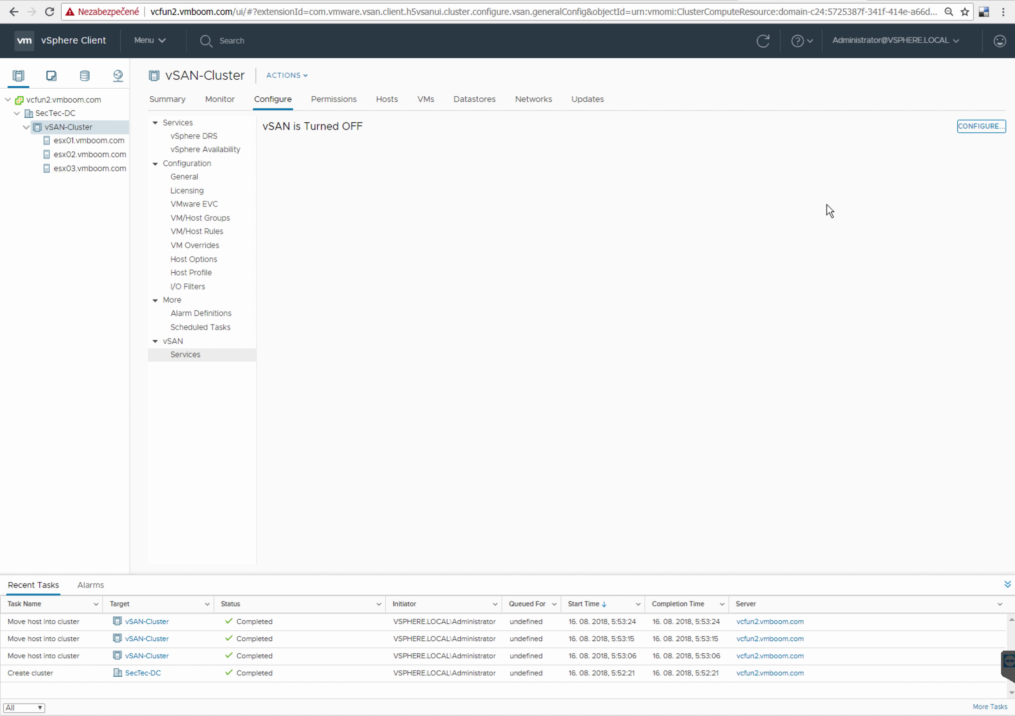
left_click(984, 129)
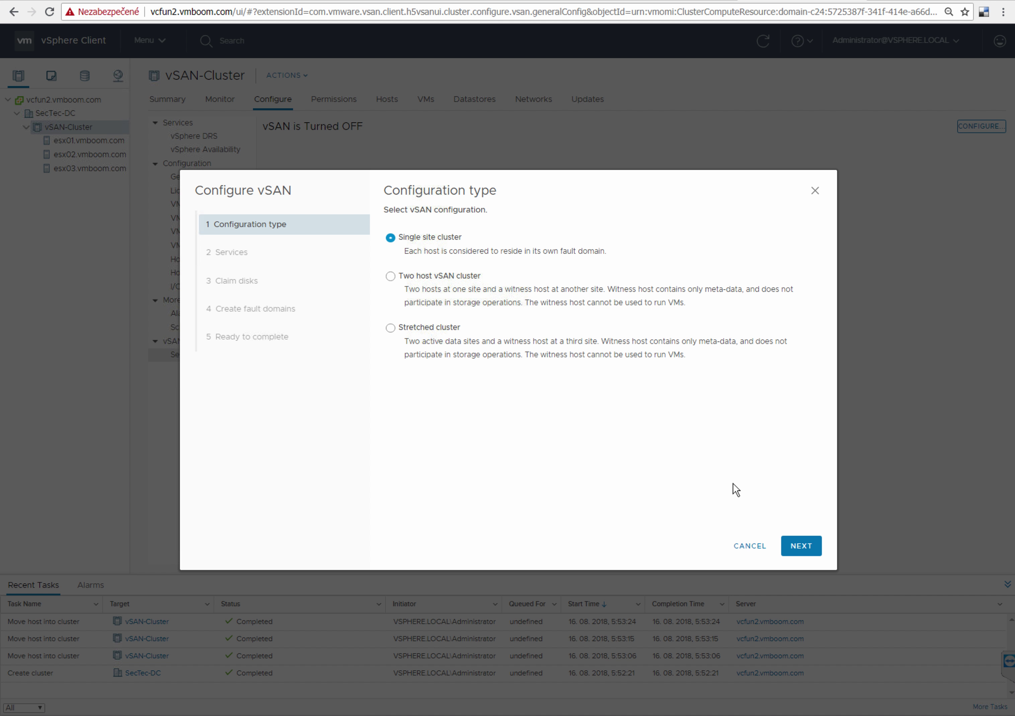
left_click(807, 546)
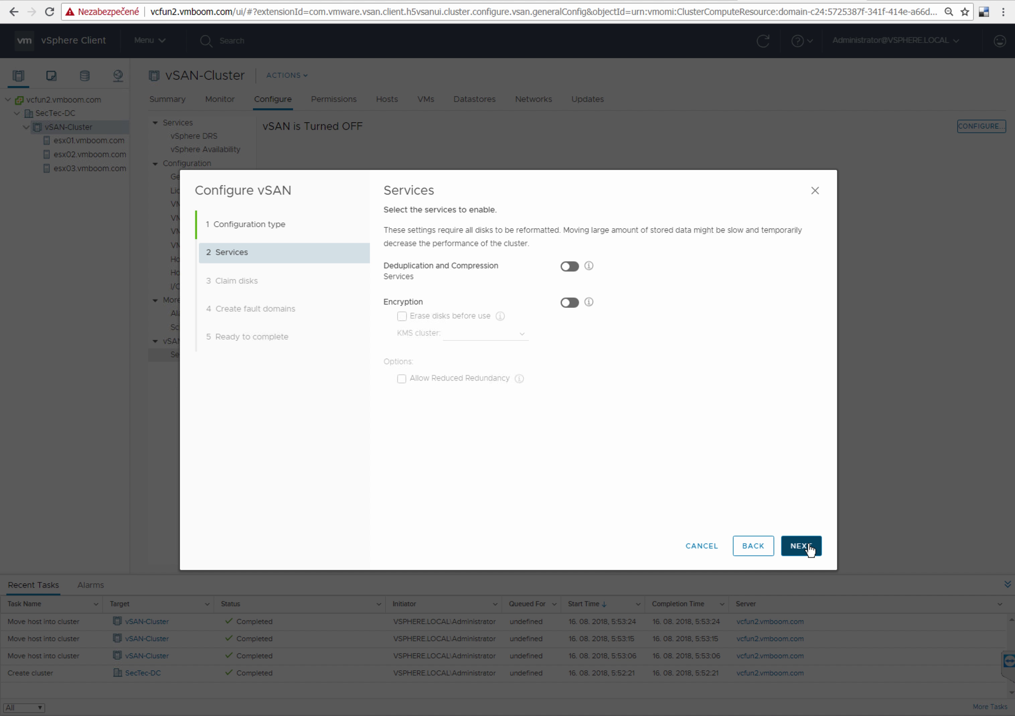
left_click(809, 546)
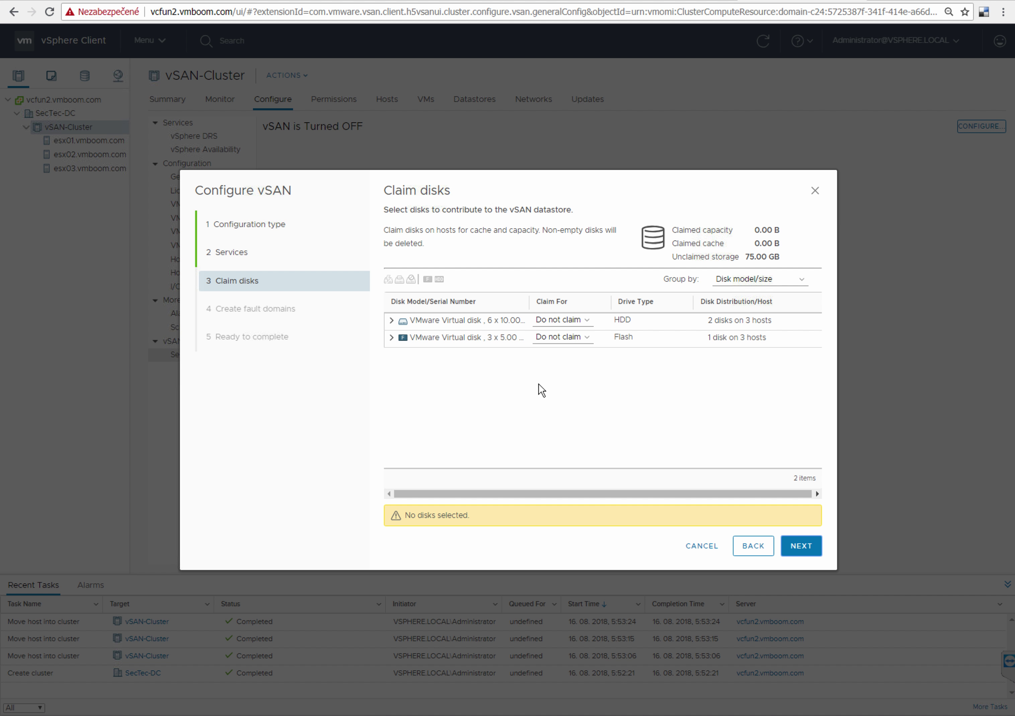
Review the available disks, claiming the 5 GB flash disks for the cache tier and the 10 GB HDDs for the capacity tier
left_click(391, 321)
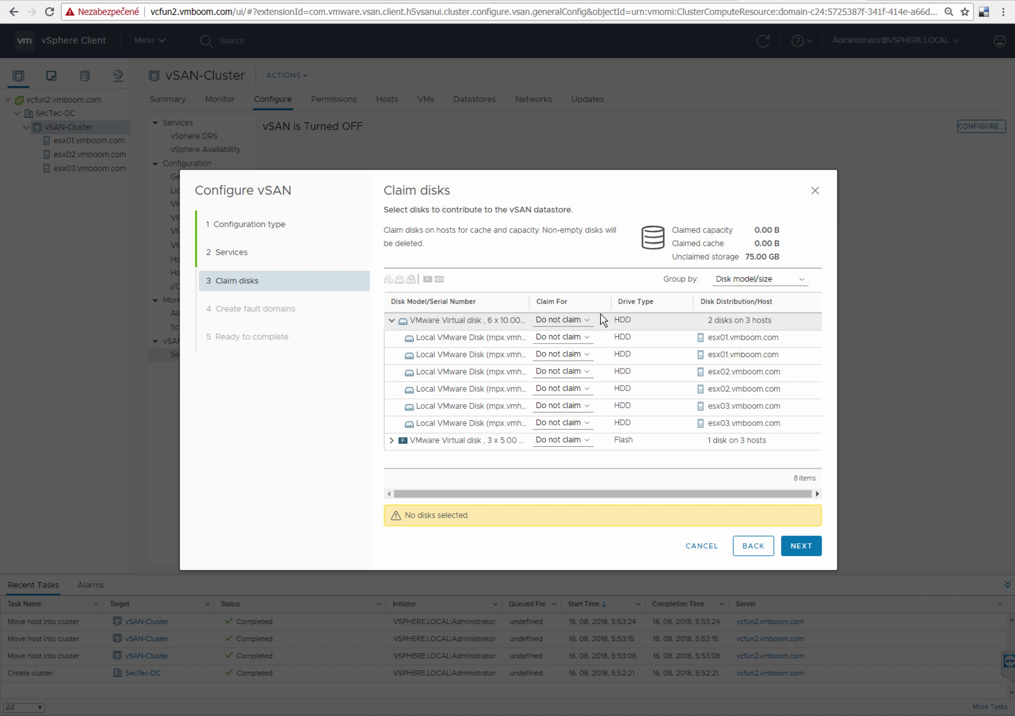
left_click(391, 321)
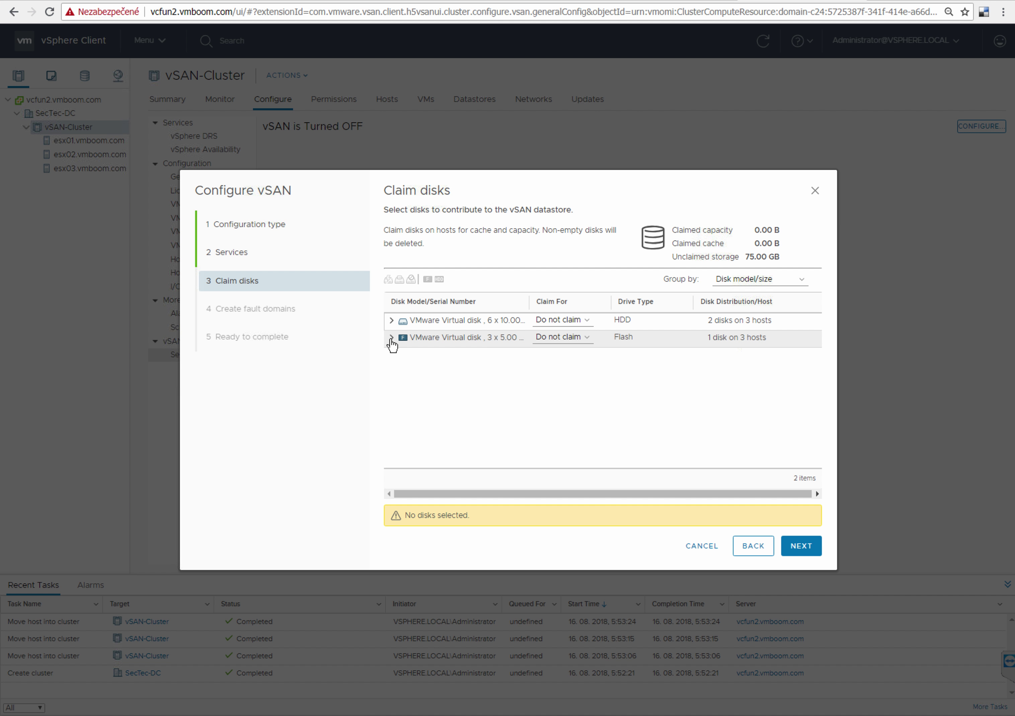
left_click(391, 339)
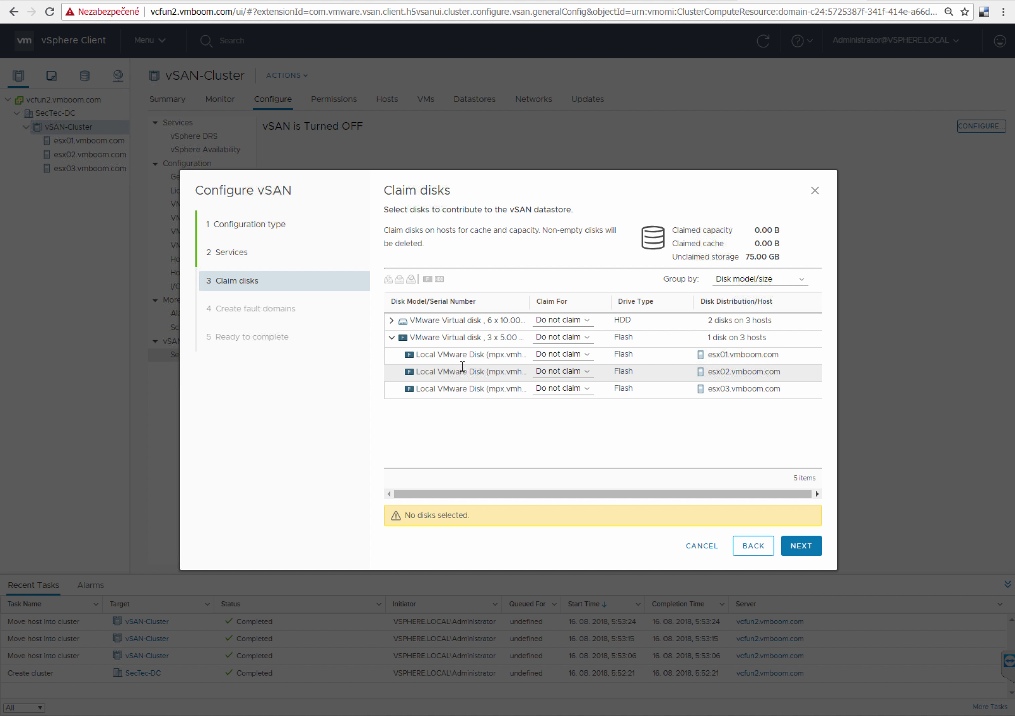
left_click(558, 338)
left_click(562, 351)
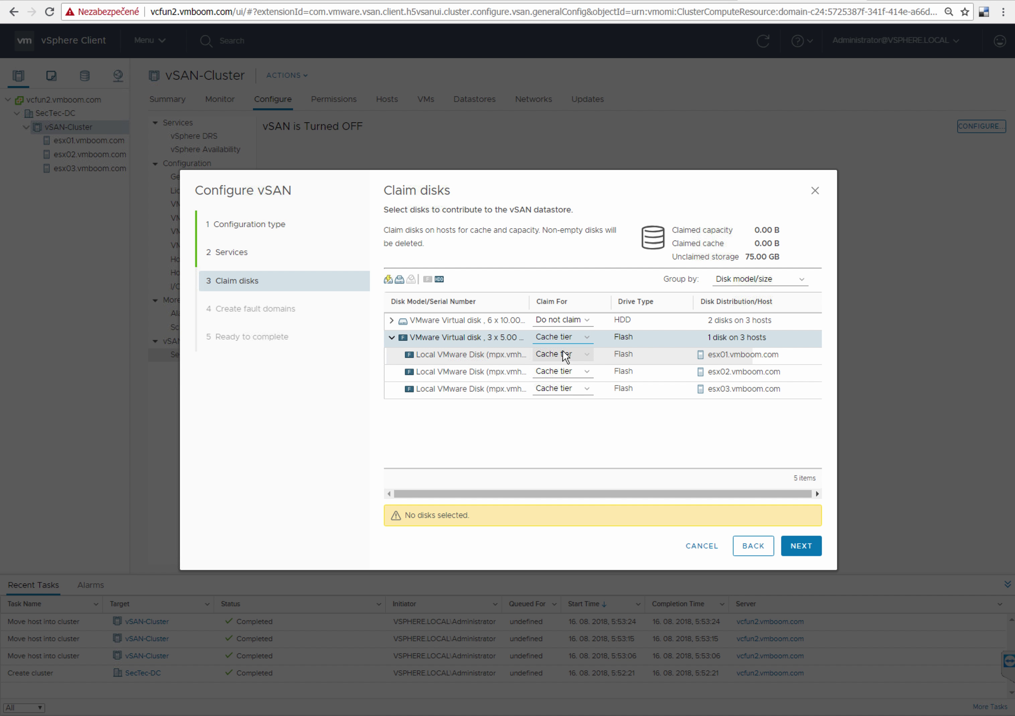
left_click(391, 338)
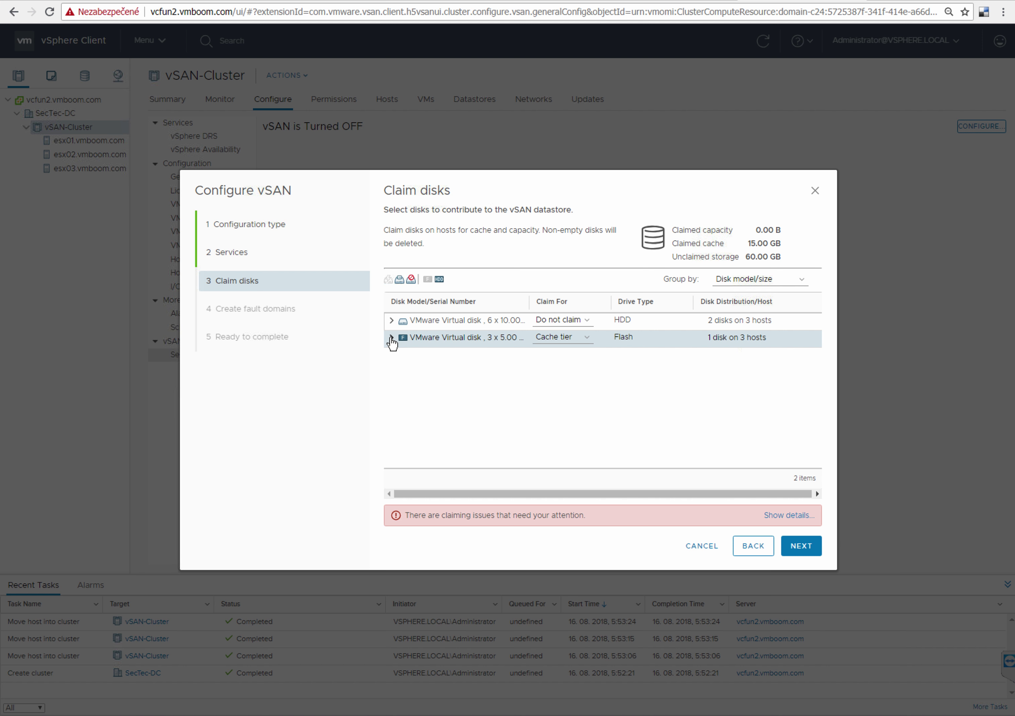
left_click(560, 321)
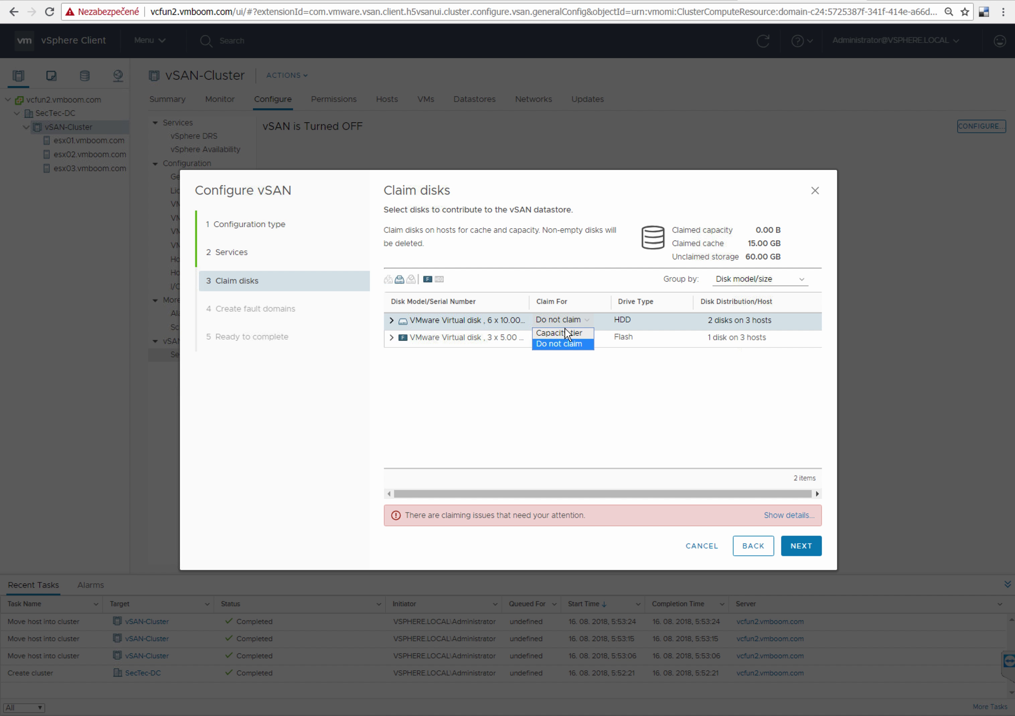
left_click(566, 332)
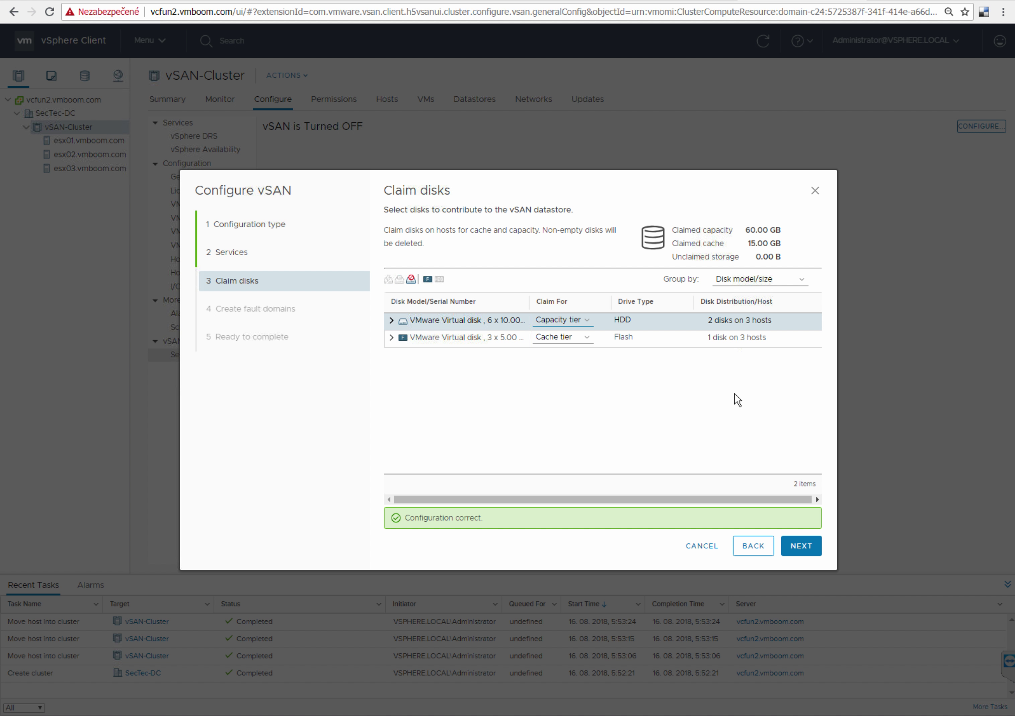
Complete the vSAN configuration with the claimed disks and without defining any fault domains
left_click(801, 547)
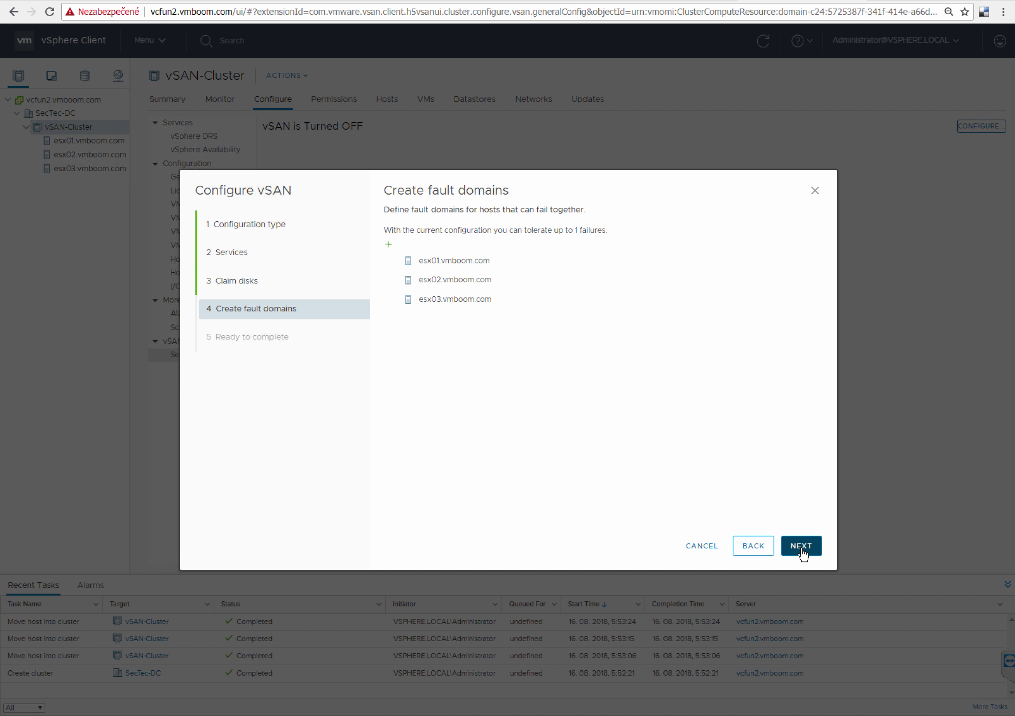
left_click(801, 547)
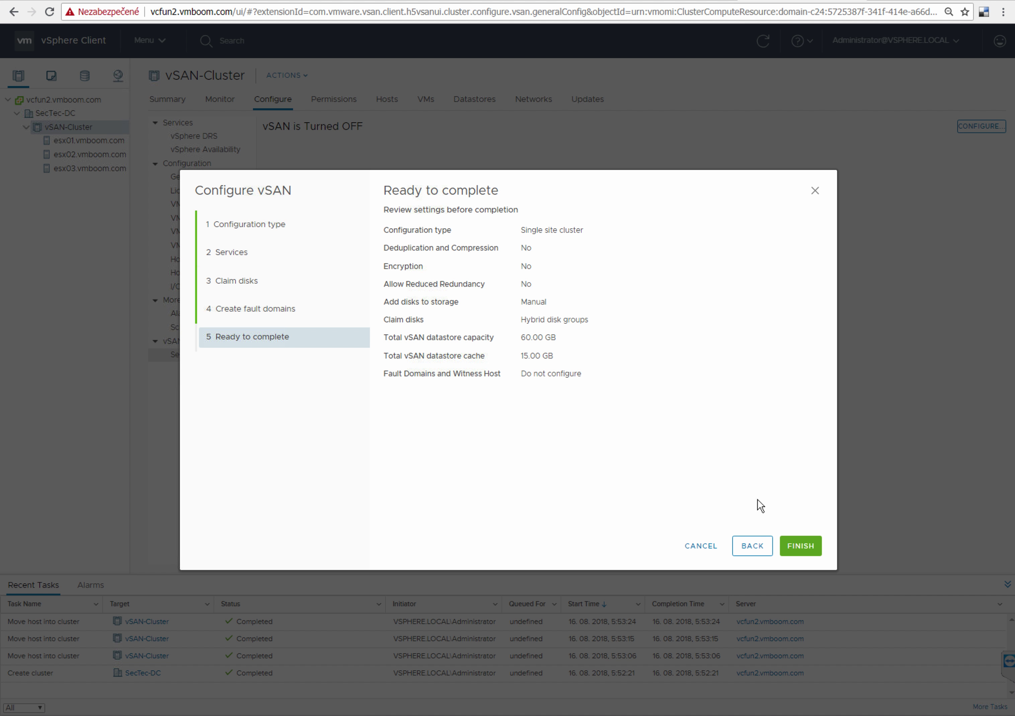
left_click(800, 546)
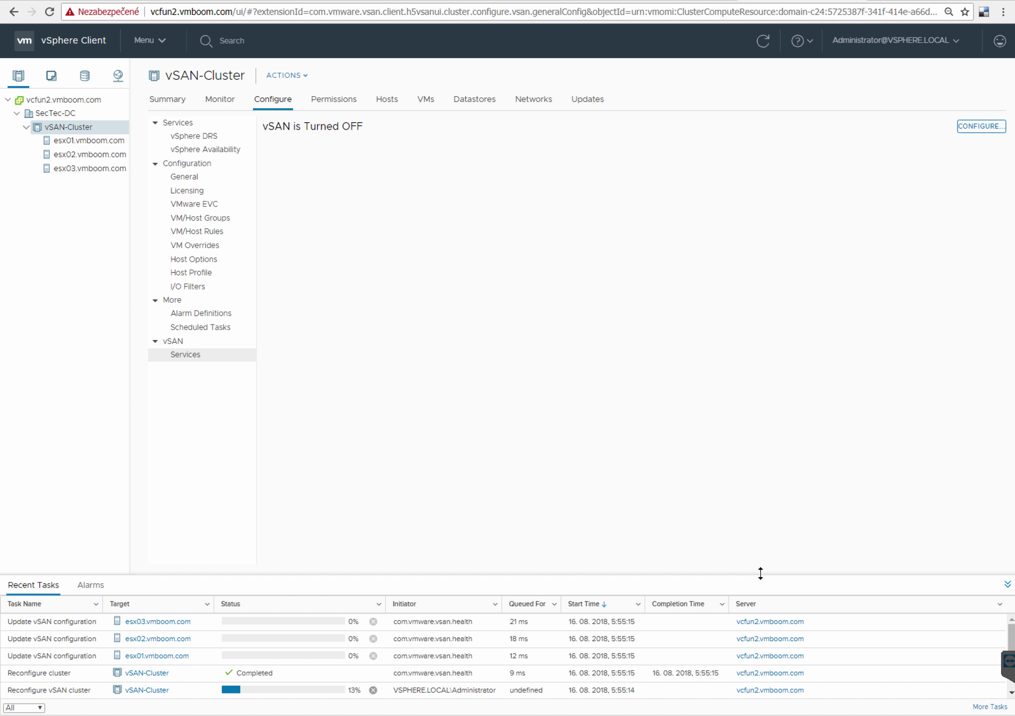
Enlarge the recent task list to follow the vSAN configuration, and refresh the view to examine all issues on vSAN-Cluster
left_click_drag(760, 574, 761, 542)
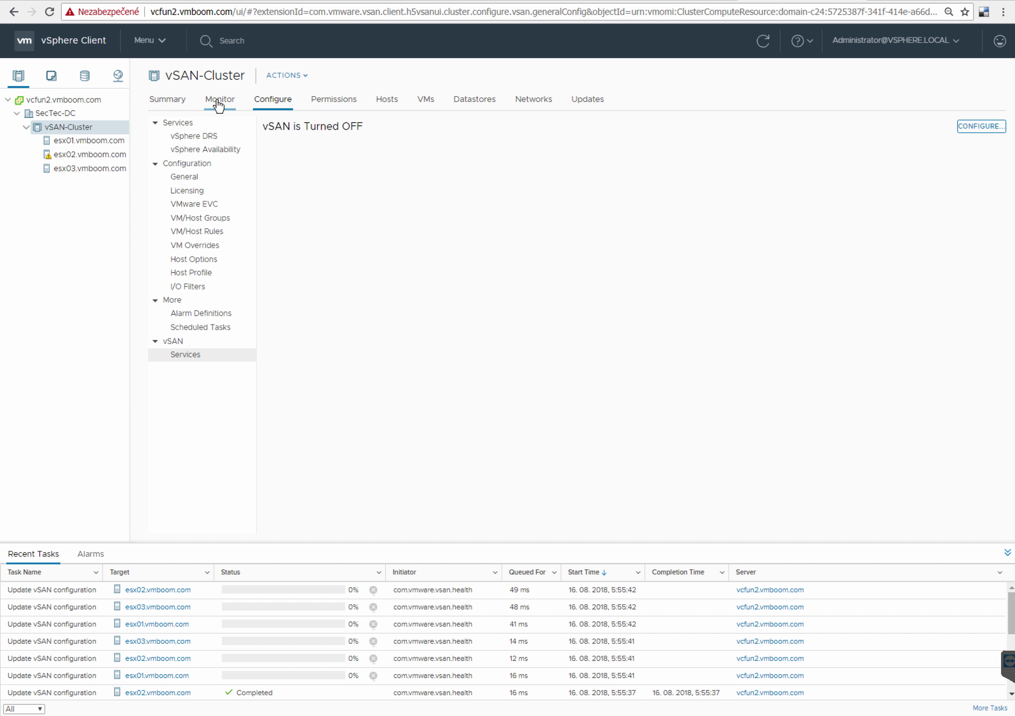
left_click(762, 41)
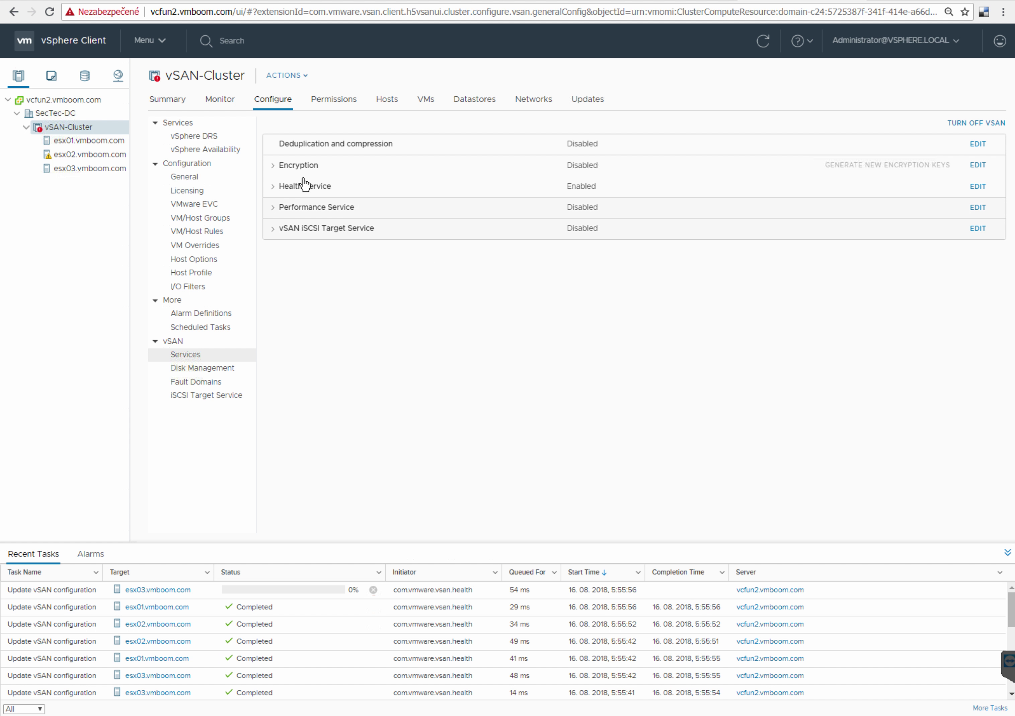
left_click(220, 102)
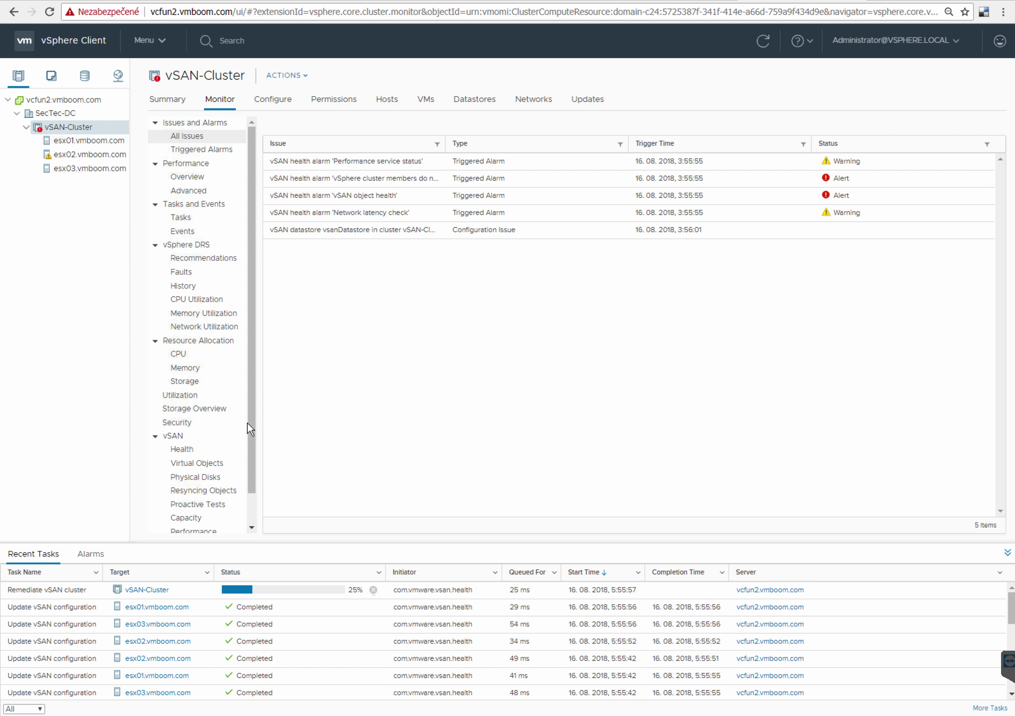
Examine the vSAN health check results of vSAN-Cluster and the progress of the disk group tasks
left_click(195, 450)
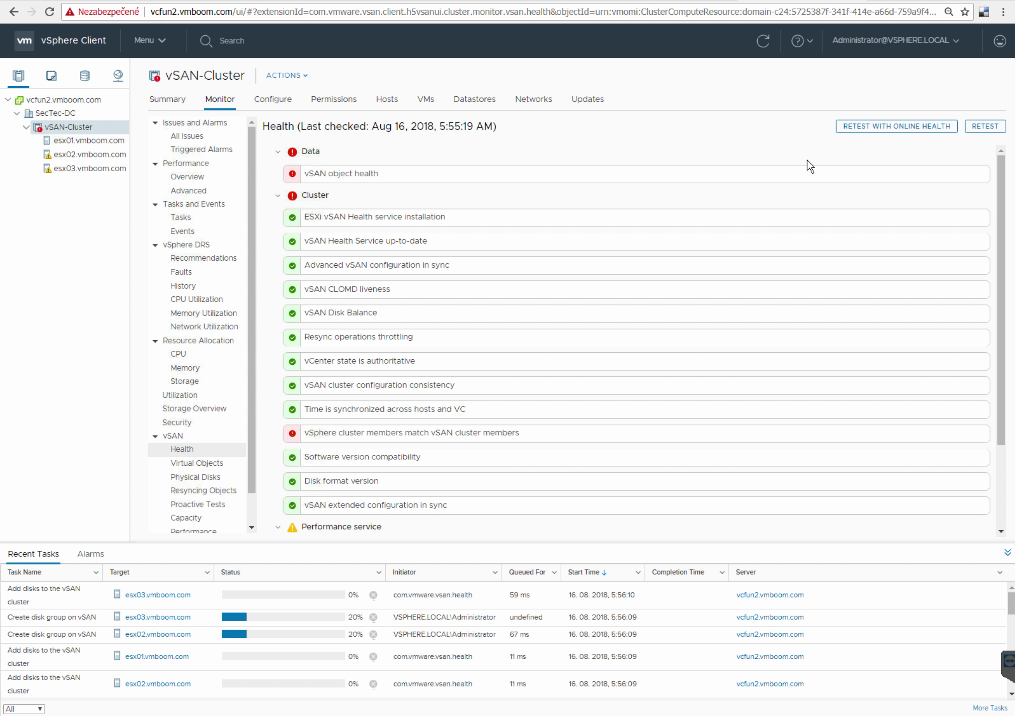
left_click(1002, 470)
left_click_drag(1003, 466, 1004, 370)
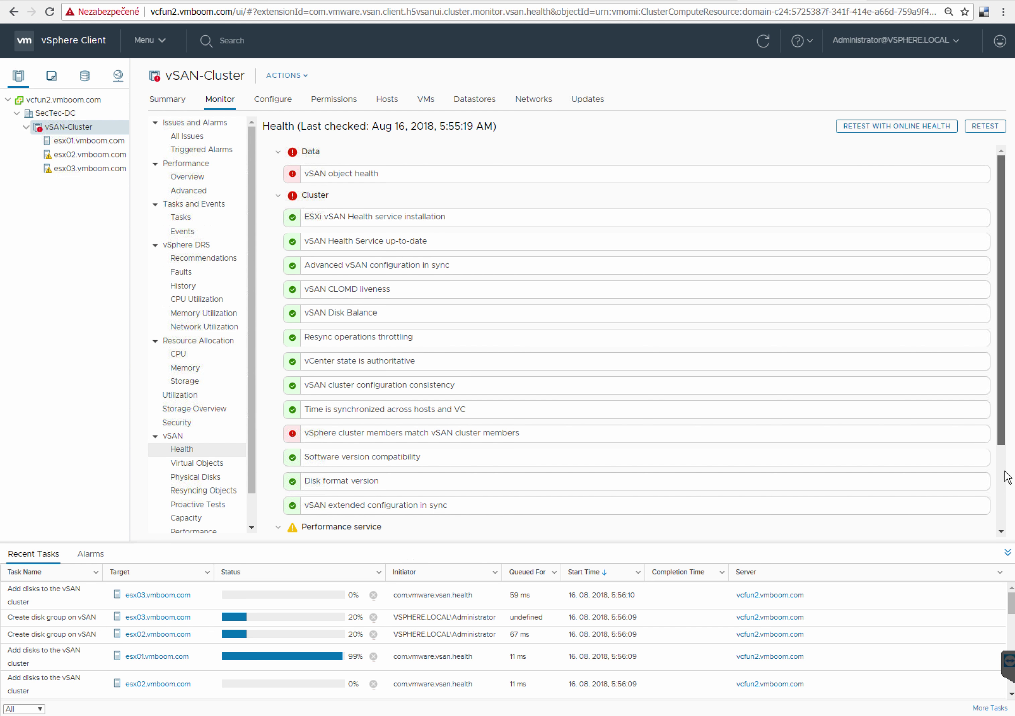
scroll(1001, 438, "down", 3)
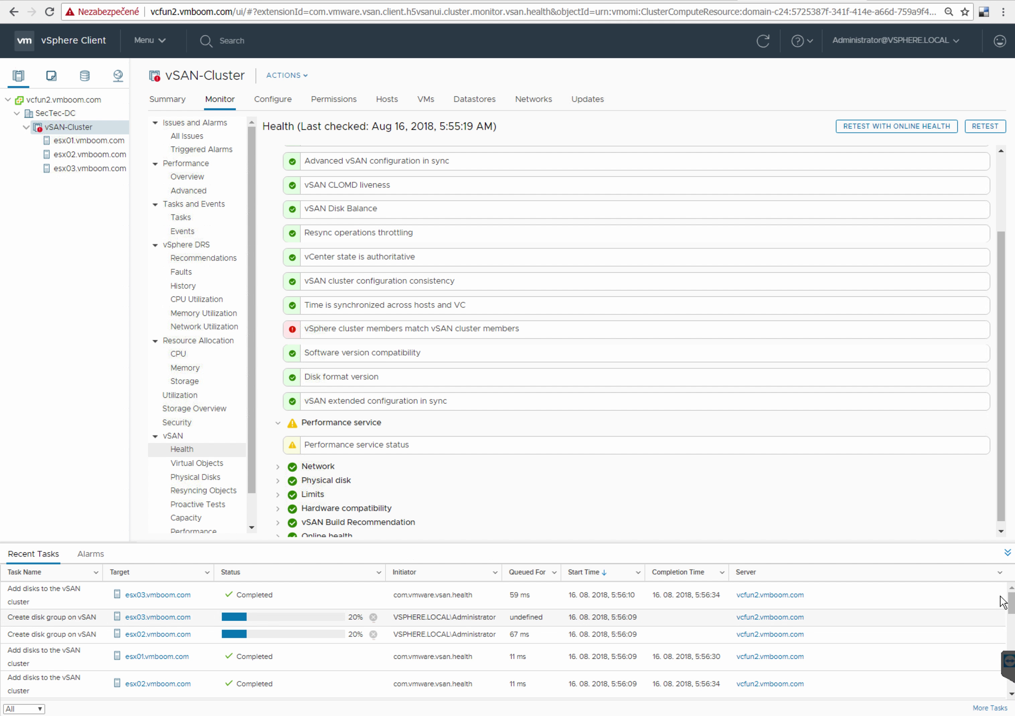
scroll(1010, 605, "down", 2)
scroll(1010, 605, "down", 2)
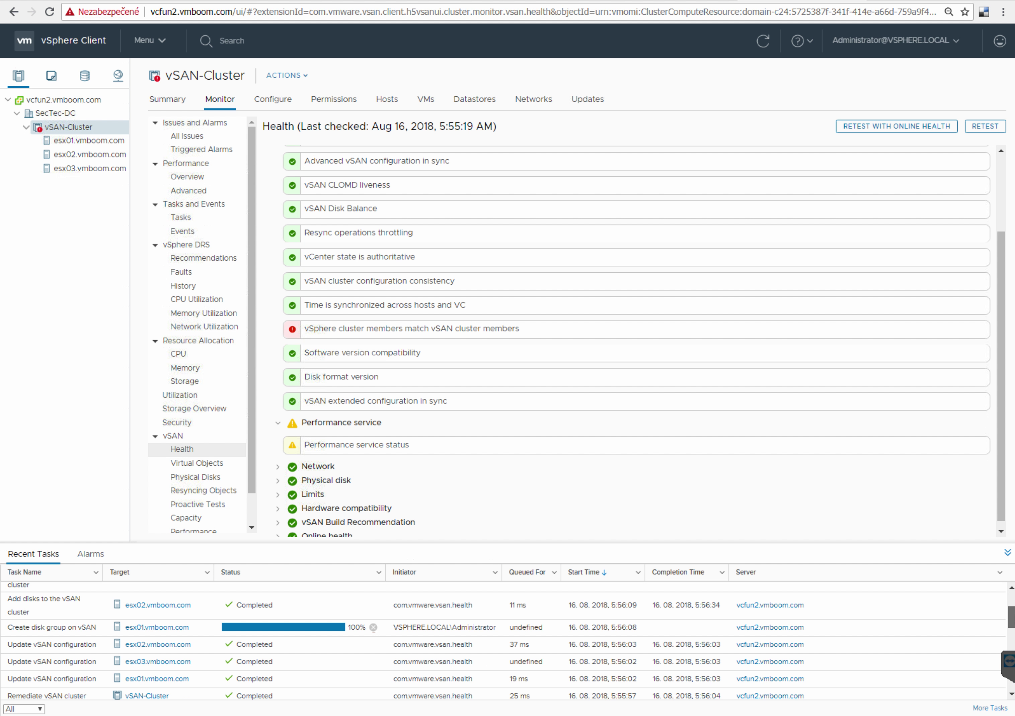
scroll(505, 640, "down", 2)
scroll(505, 640, "up", 5)
scroll(506, 640, "up", 1)
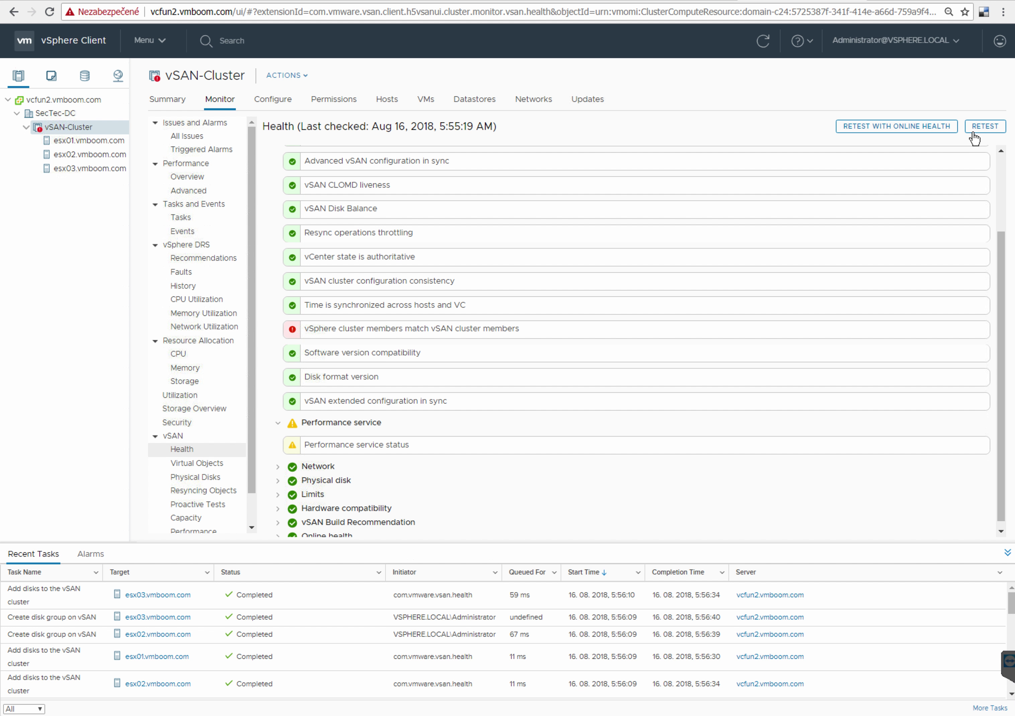
Retest the vSAN health and examine the node information of the Stats master election check
left_click(993, 132)
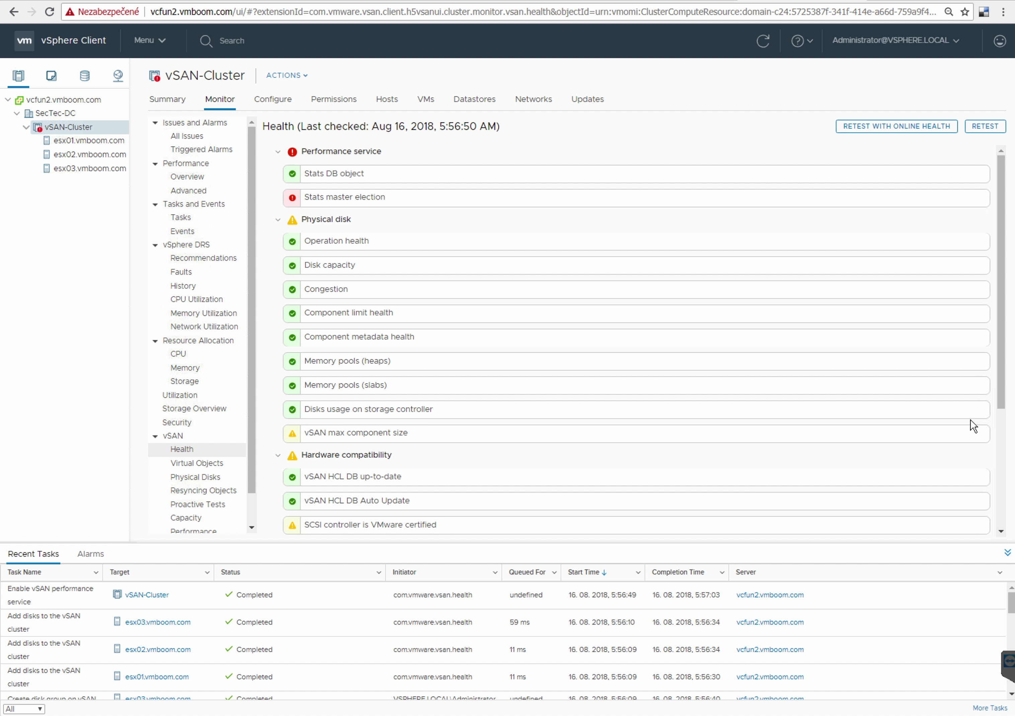
left_click_drag(1003, 400, 1004, 428)
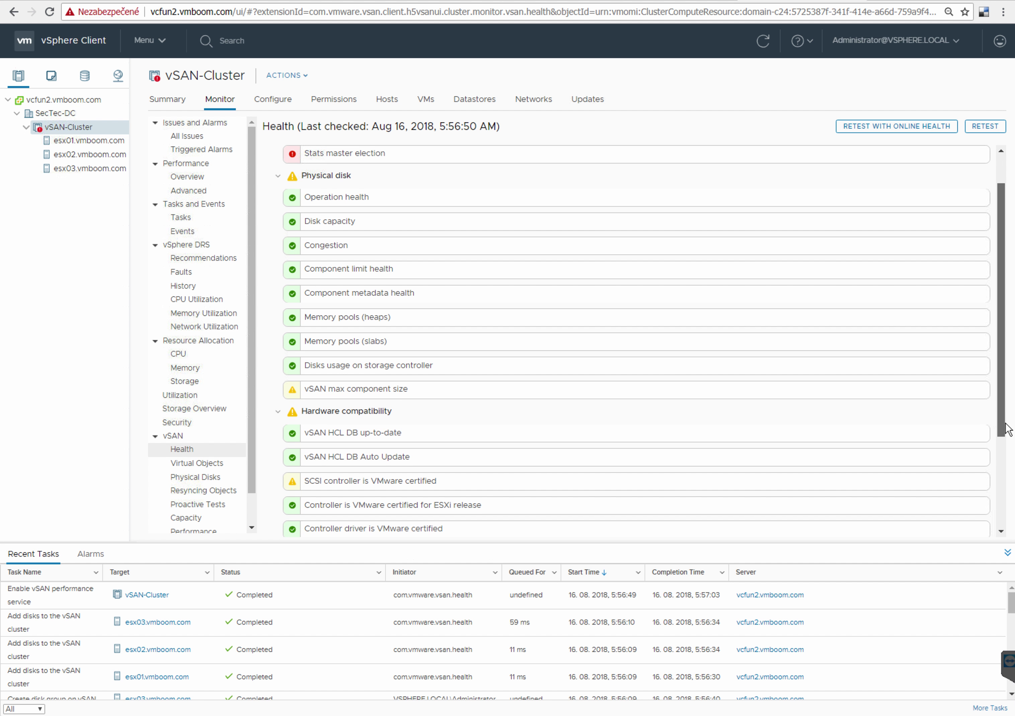
mouse_move(1004, 429)
left_mouse_down()
mouse_move(1002, 544)
mouse_move(1005, 372)
left_mouse_up()
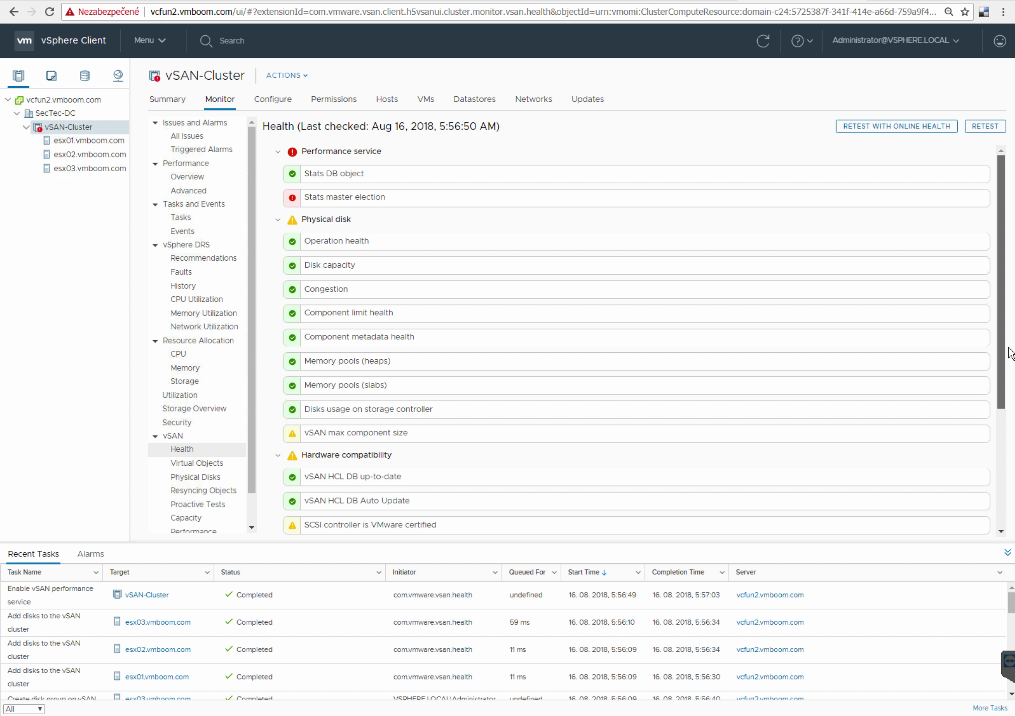
left_click(629, 293)
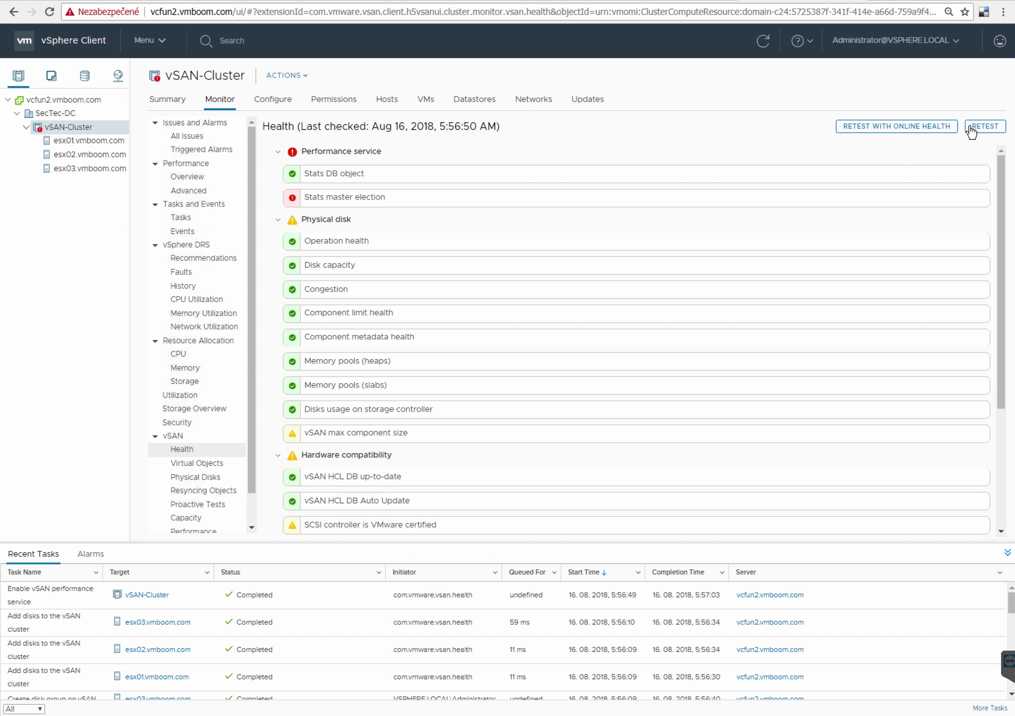
left_click(396, 203)
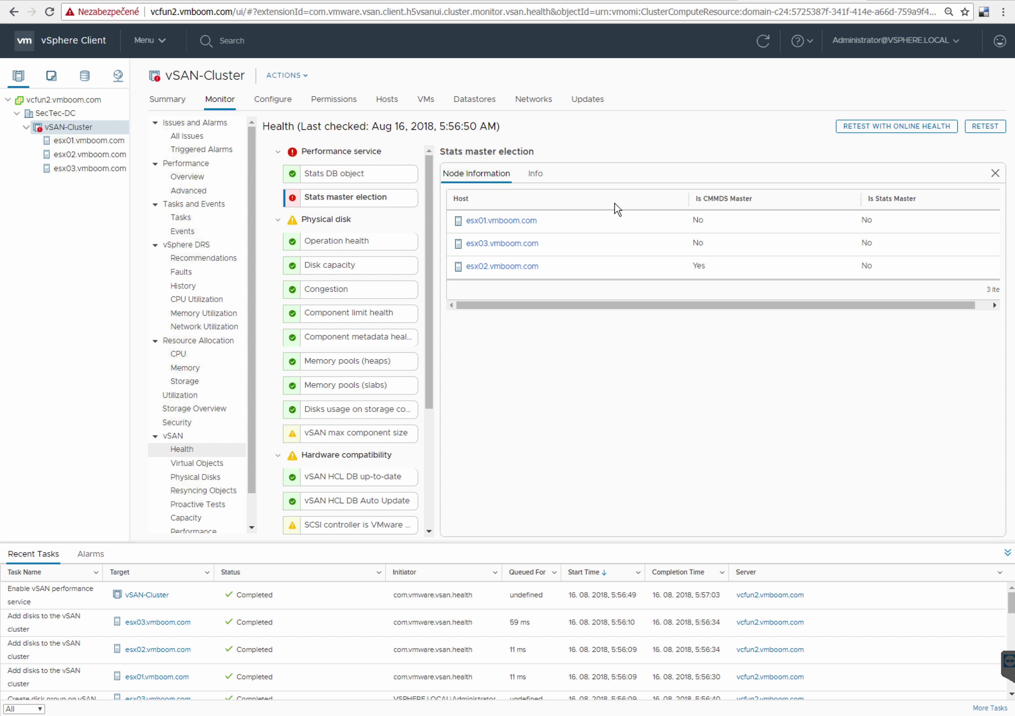
Run the vSAN health test again and examine the vSAN max component size check per host
left_click(982, 127)
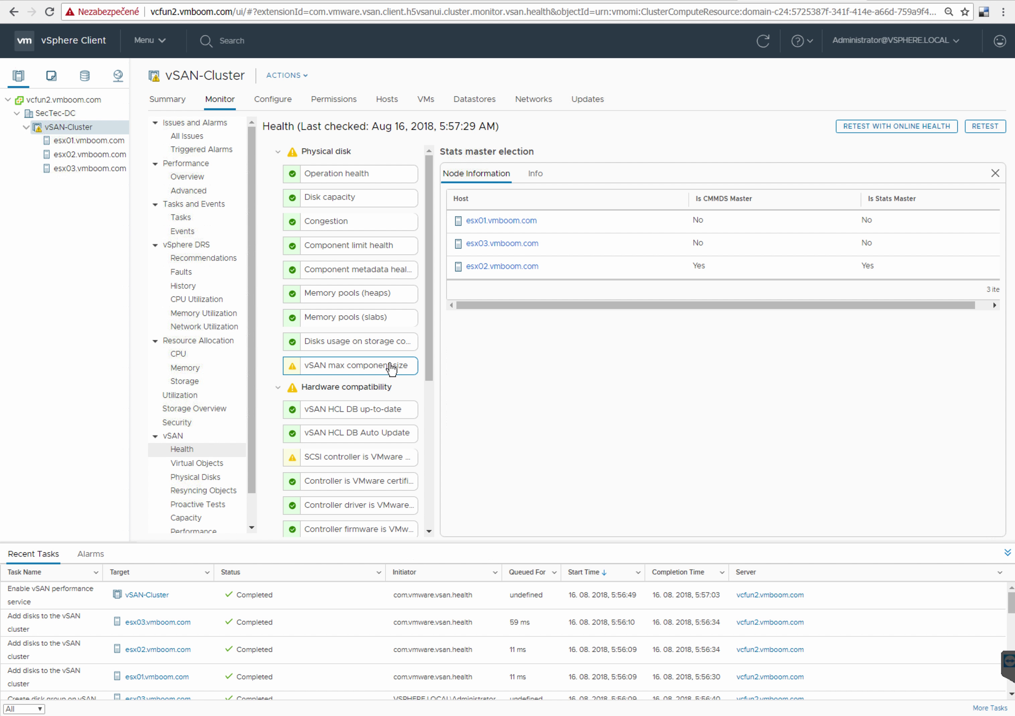
left_click_drag(430, 350, 432, 527)
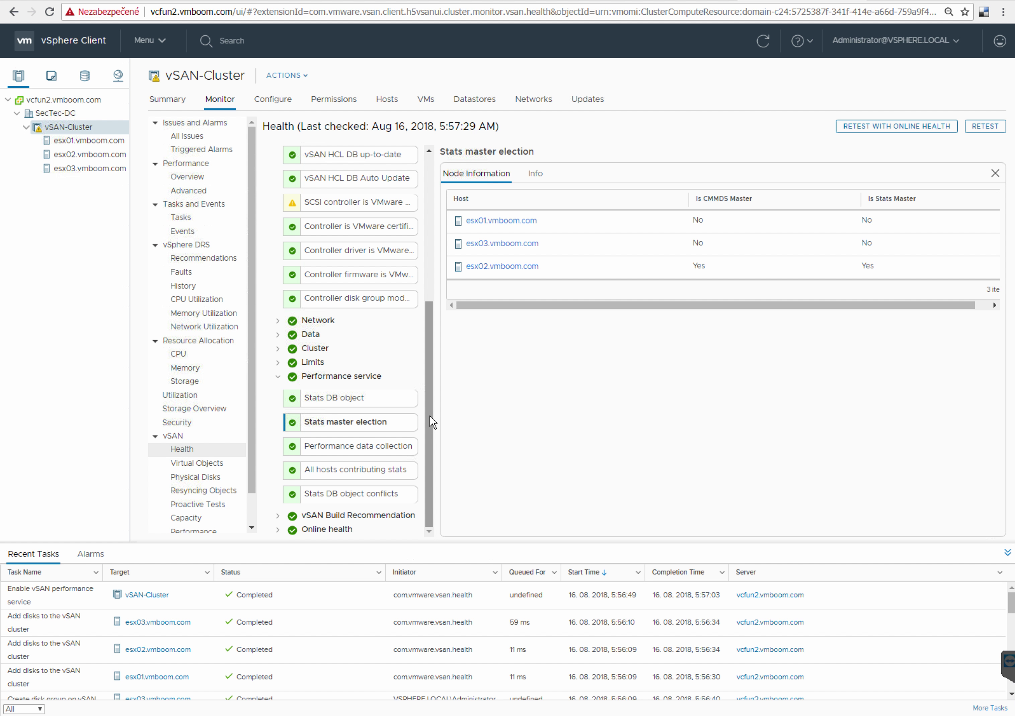
left_click_drag(429, 415, 423, 260)
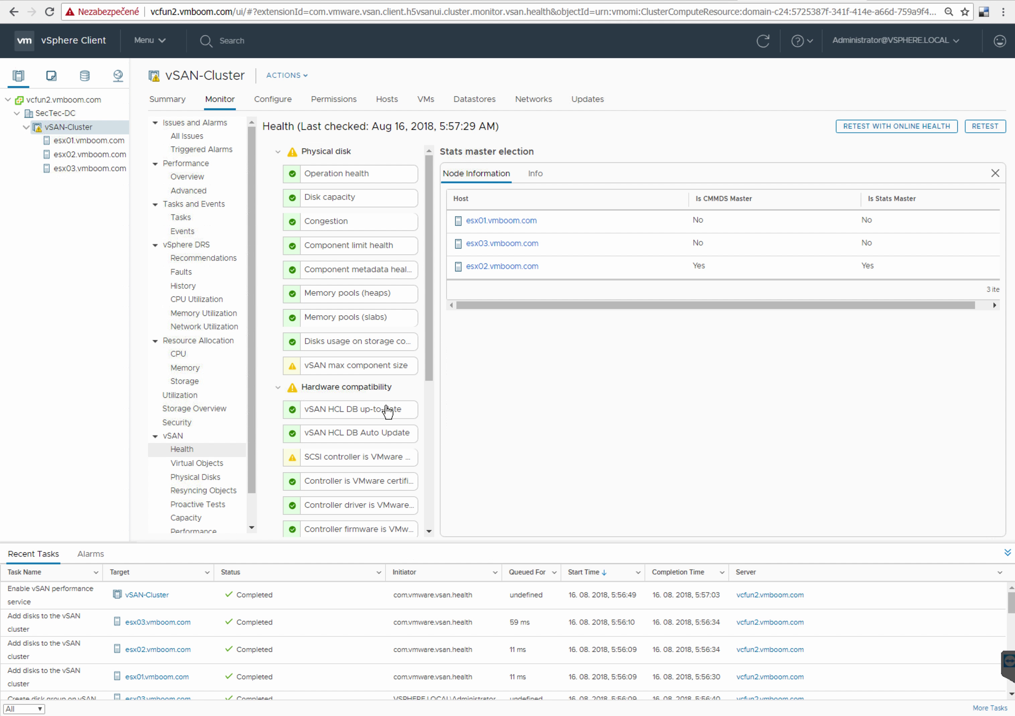
left_click(340, 371)
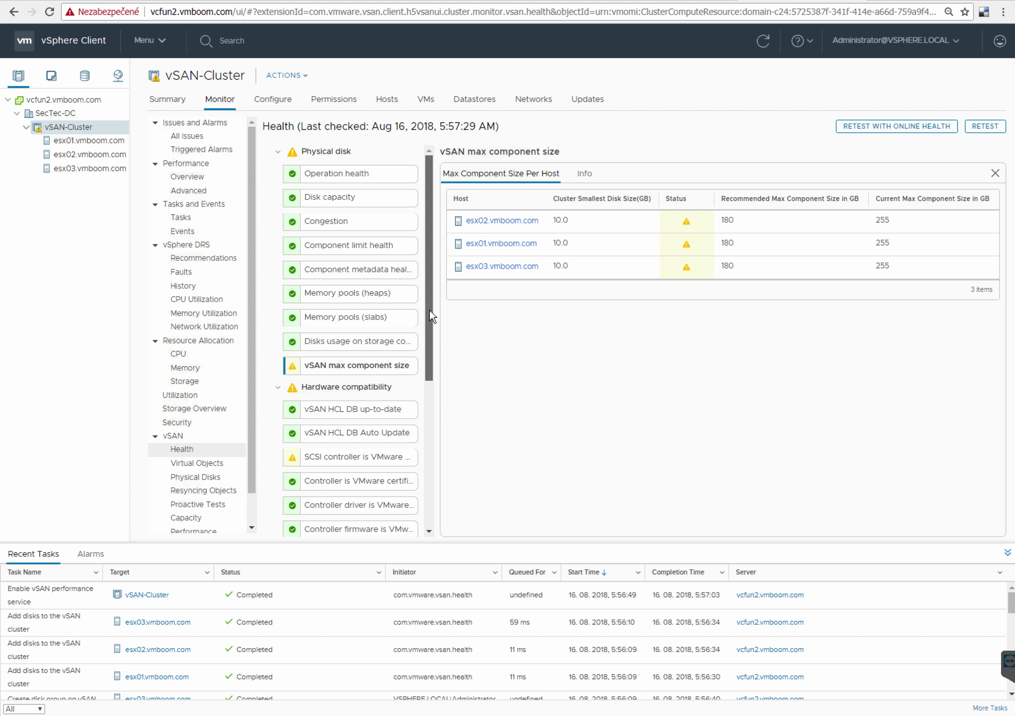
Examine the SCSI controller certification check under Hardware compatibility, and retest the cluster with online health
scroll(428, 313, "down", 2)
scroll(427, 331, "down", 3)
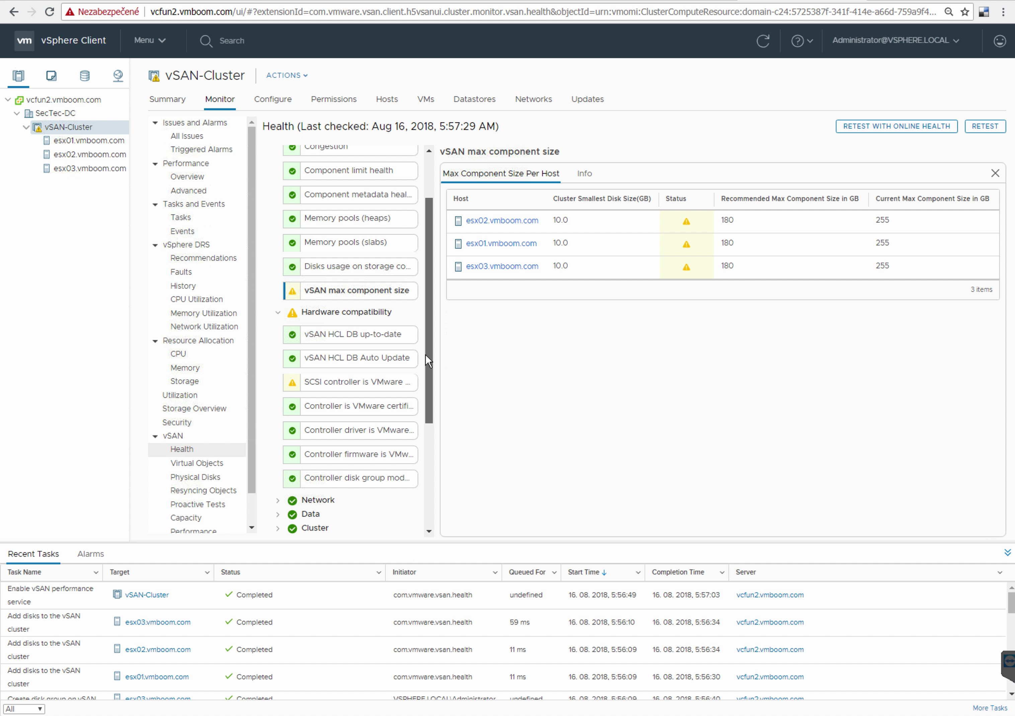
left_click(339, 386)
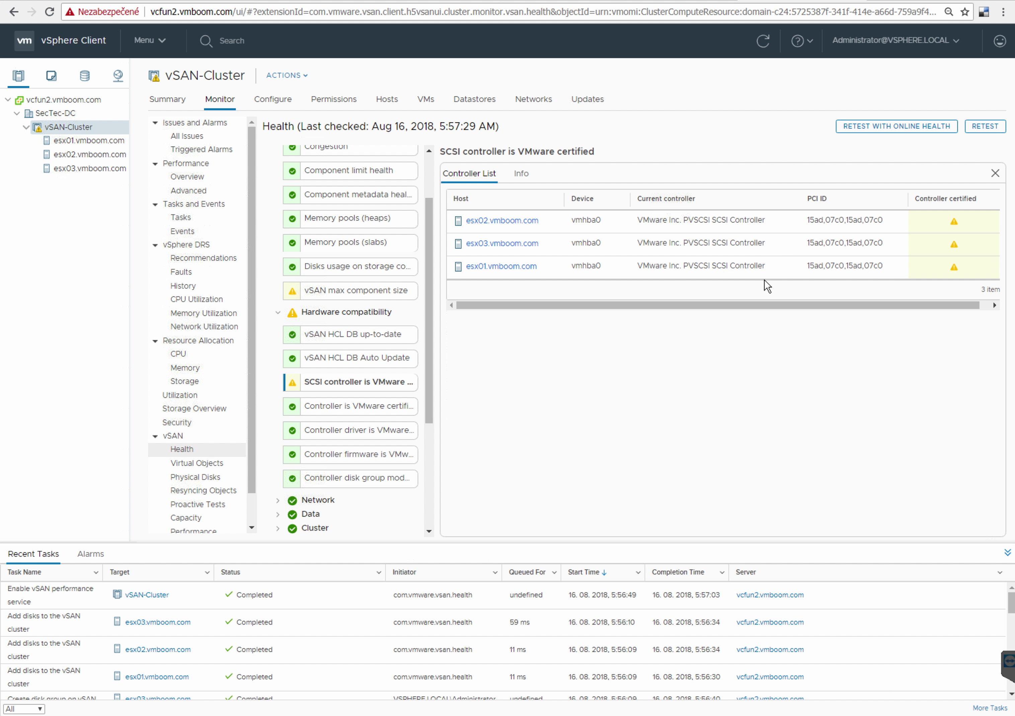
left_click(897, 129)
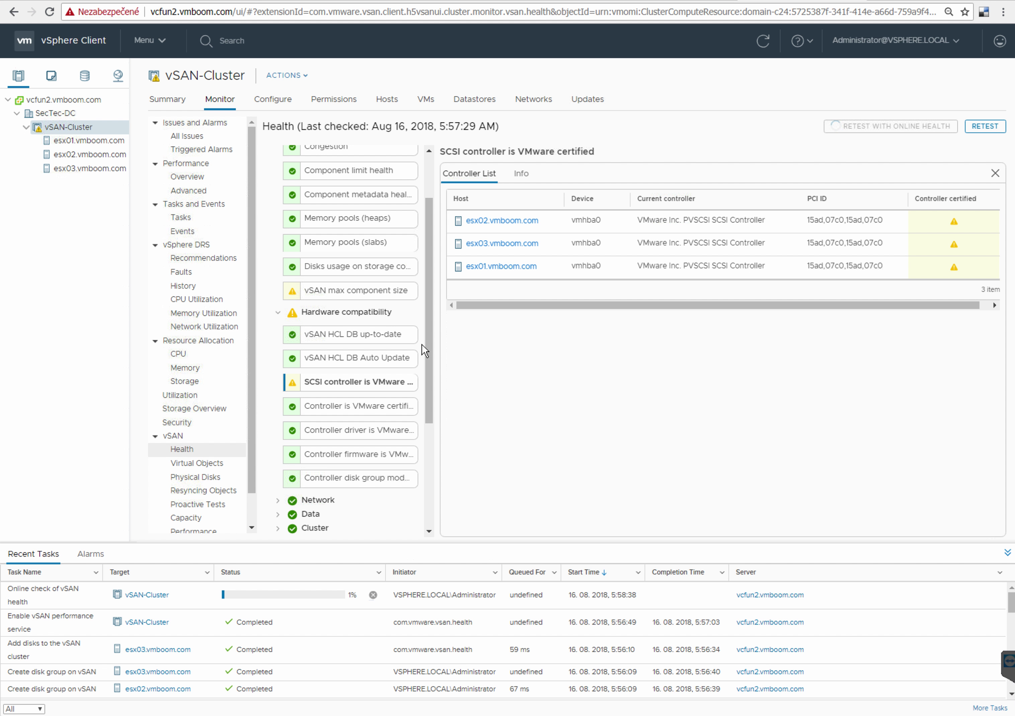
mouse_move(426, 328)
left_mouse_down()
mouse_move(429, 486)
mouse_move(451, 180)
left_mouse_up()
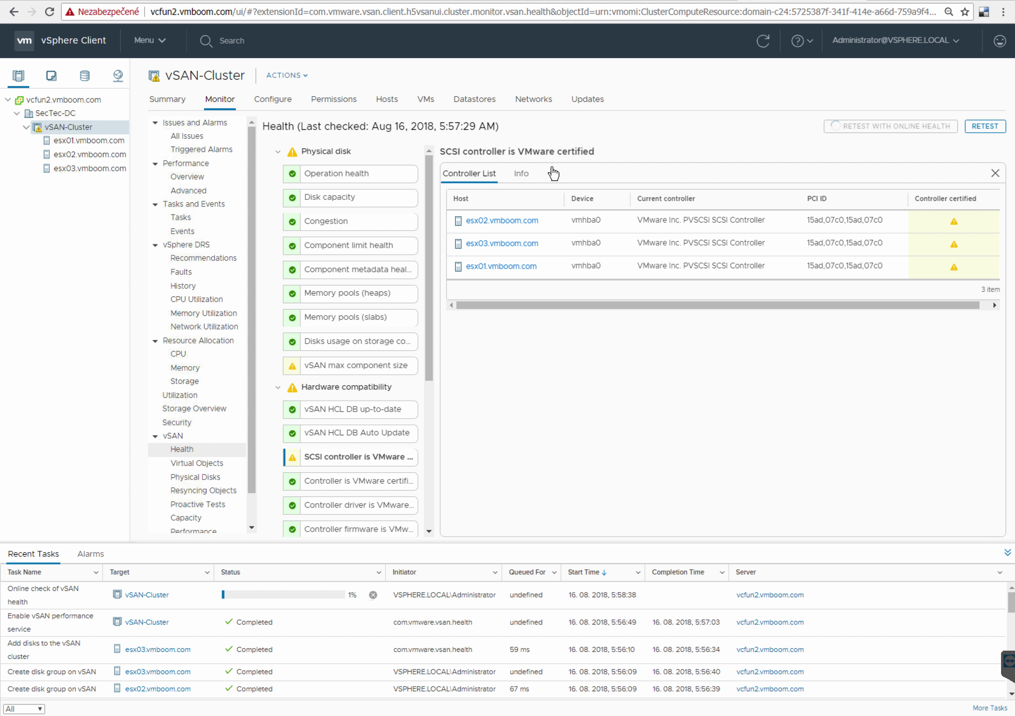
Review the cluster's vSAN virtual objects, the physical disks of all three hosts and the resyncing objects
left_click(196, 468)
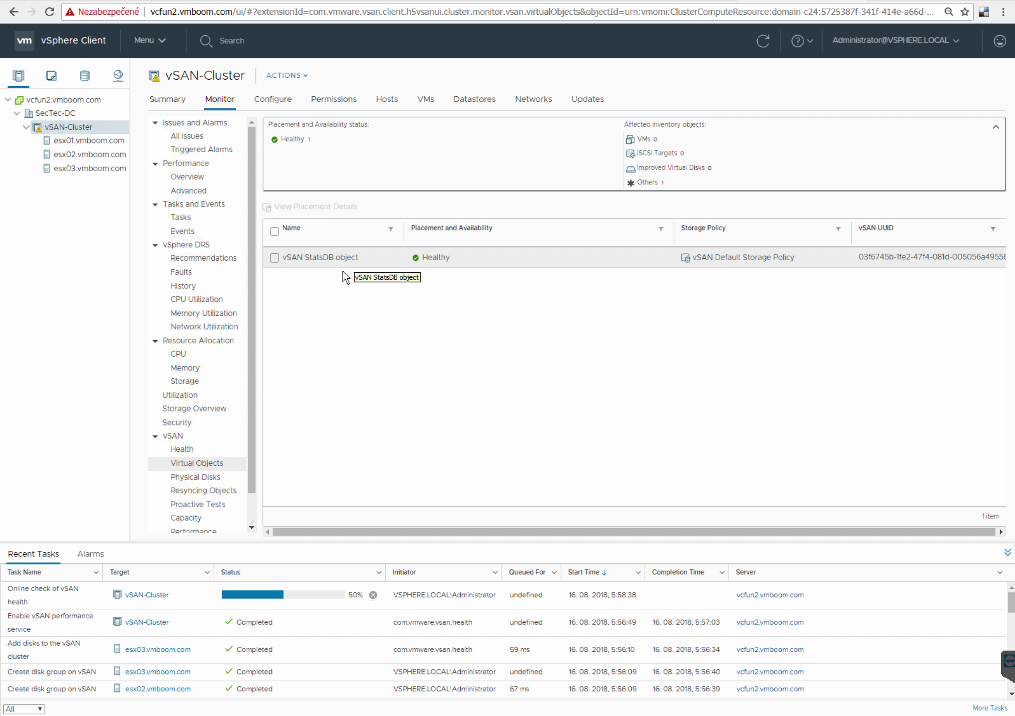
left_click(199, 479)
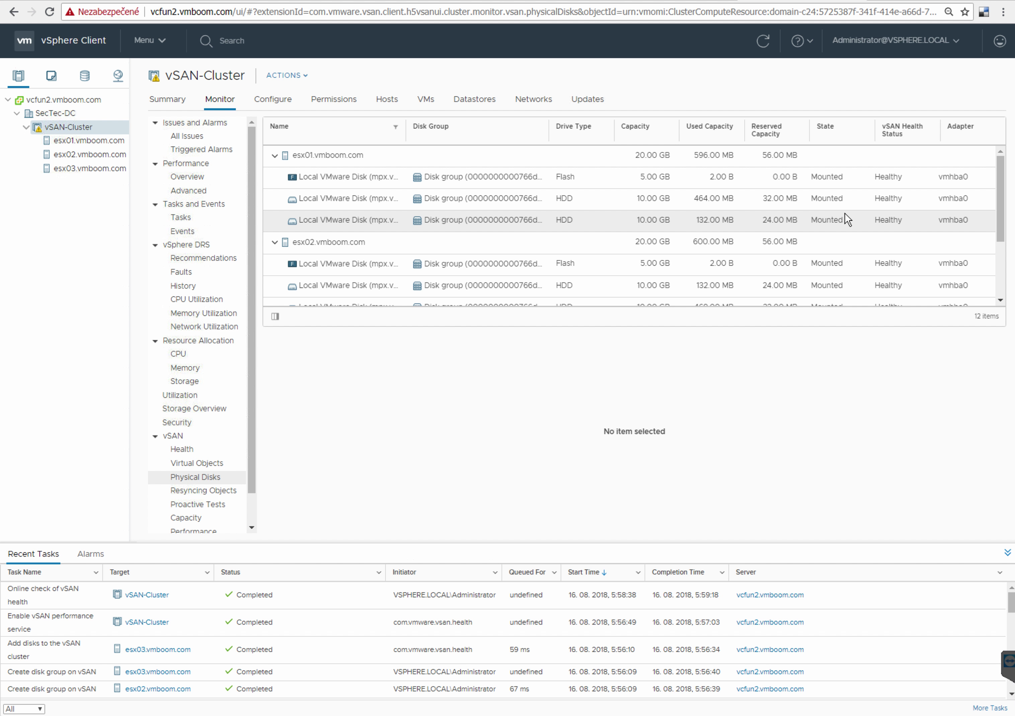
left_click_drag(1000, 201, 1000, 255)
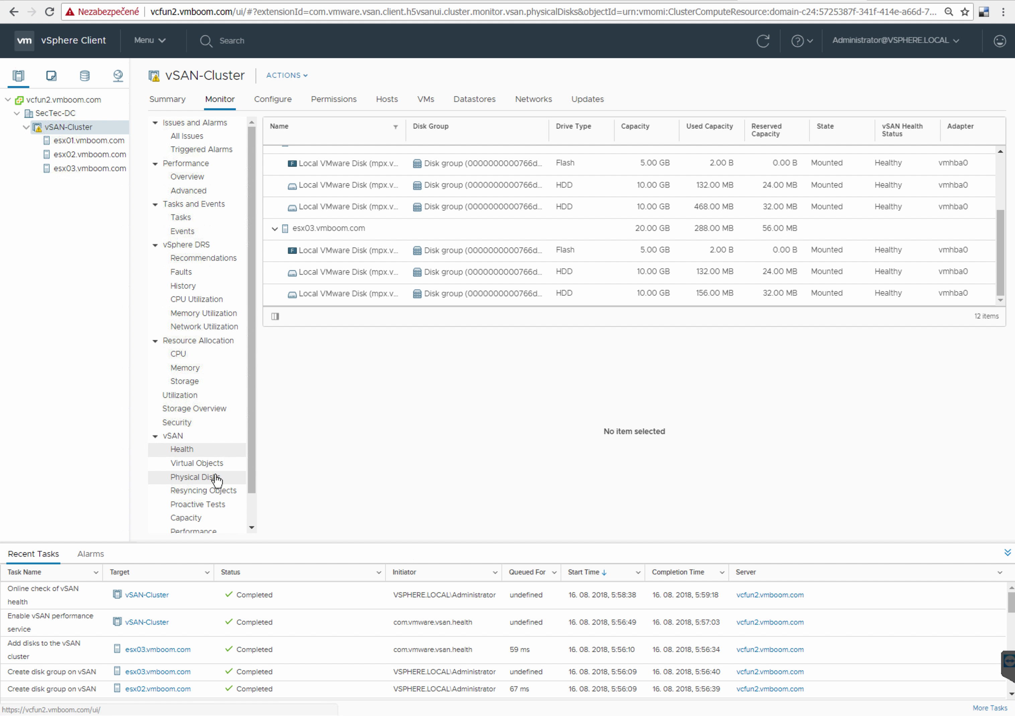
left_click(193, 492)
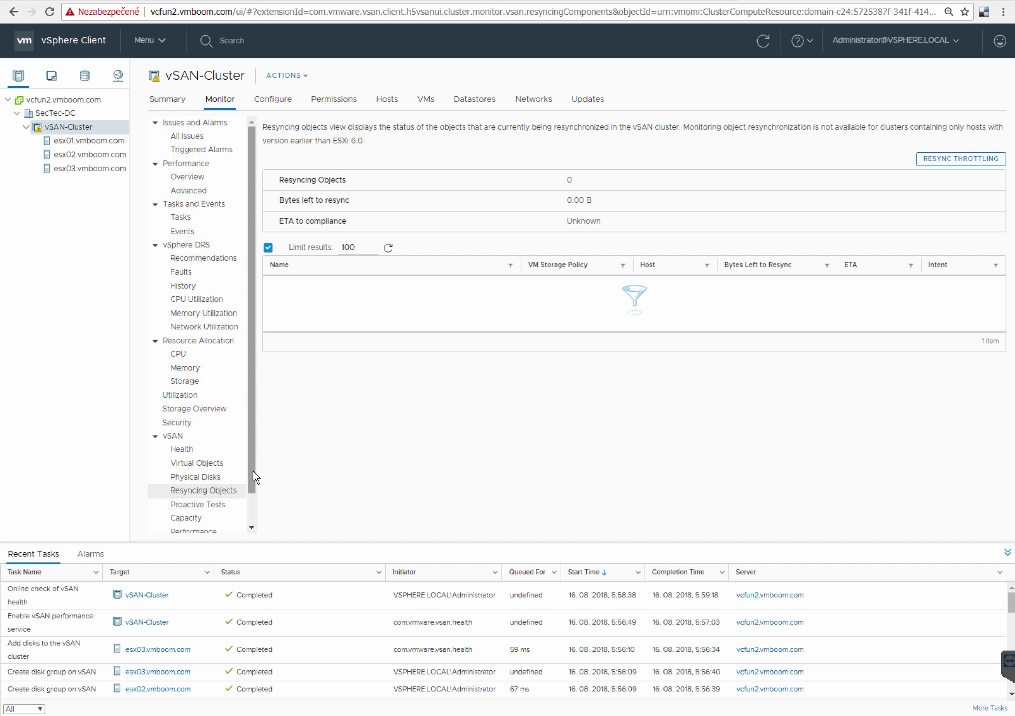
Run the proactive VM creation test on vSAN-Cluster
left_click_drag(251, 474, 254, 519)
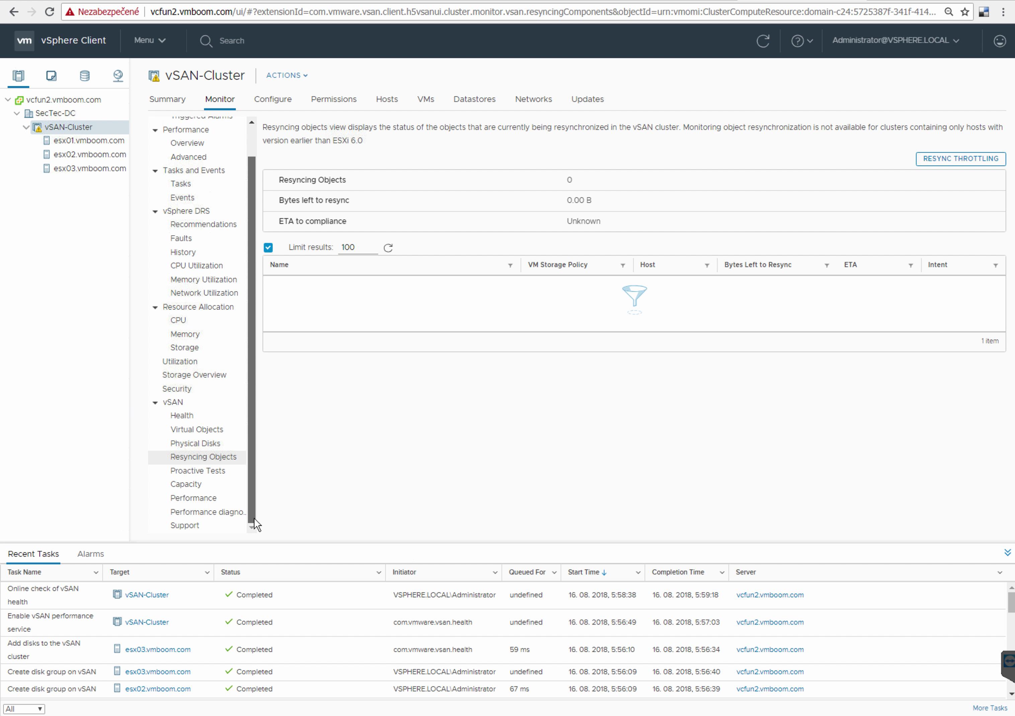
left_click(208, 472)
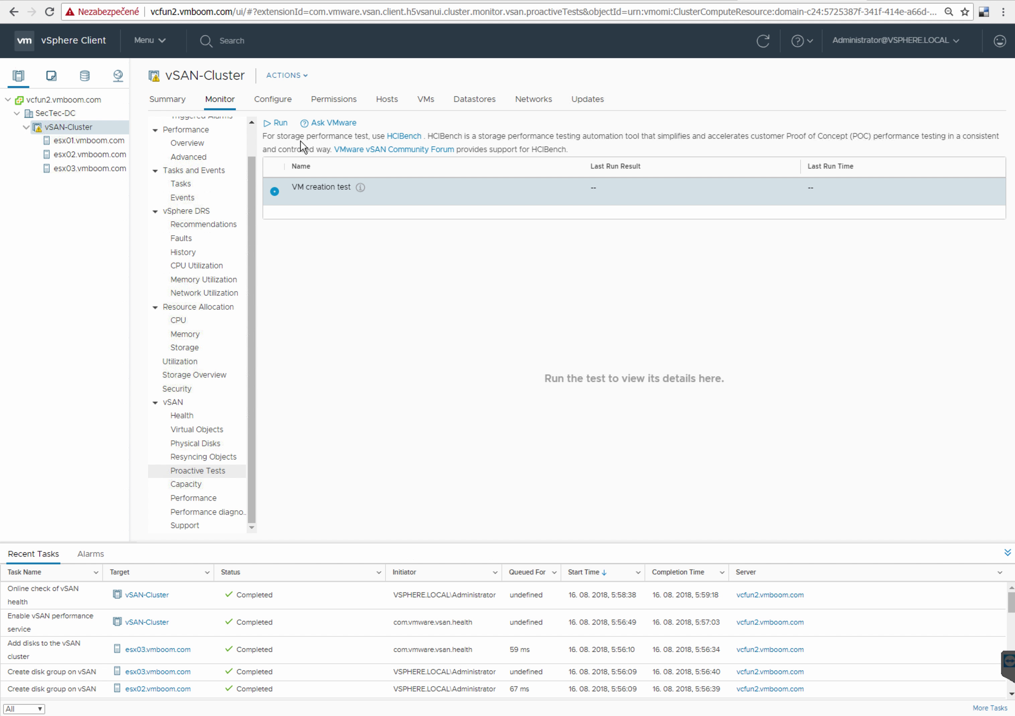
left_click(280, 126)
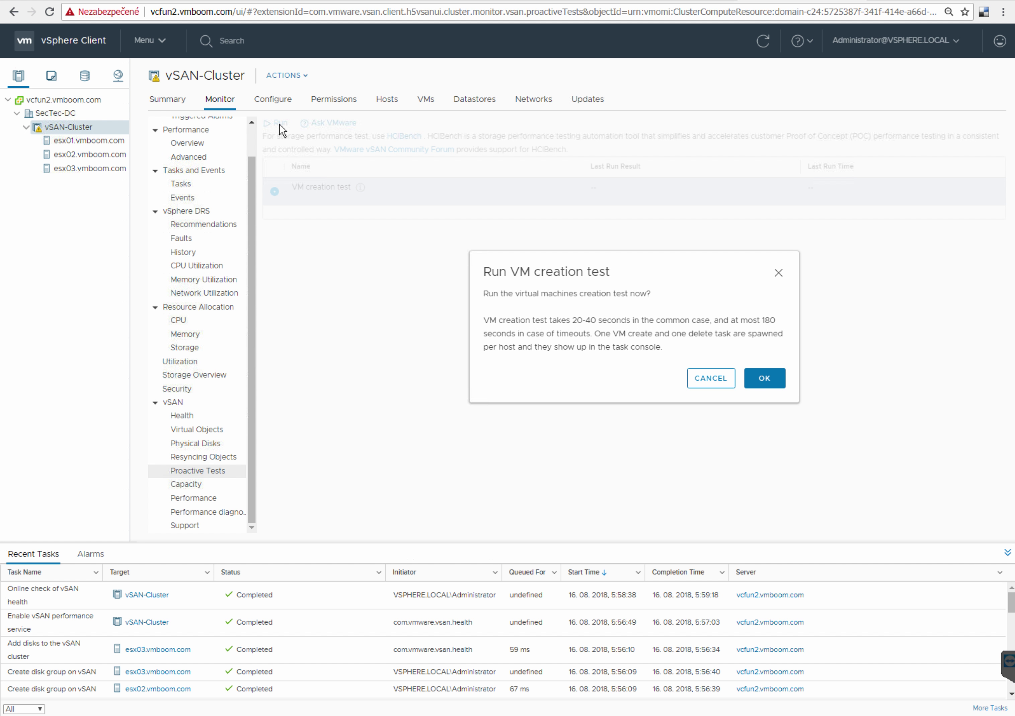
left_click(763, 378)
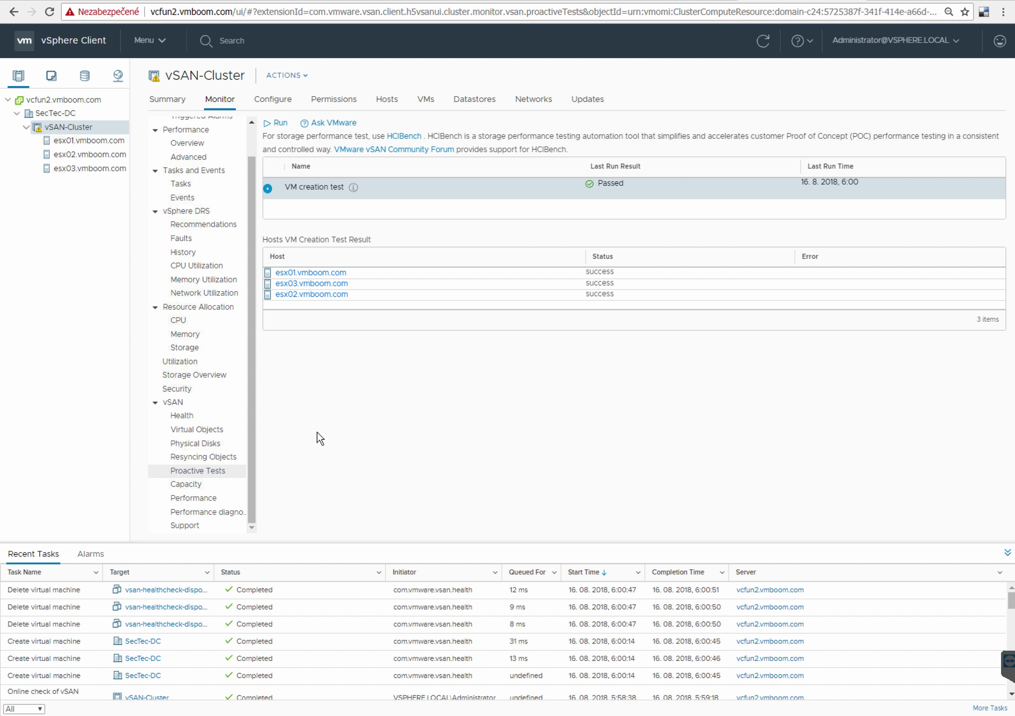
Review the vSAN capacity, the VM and backend performance metrics, the performance diagnostics and the support information
left_click(188, 485)
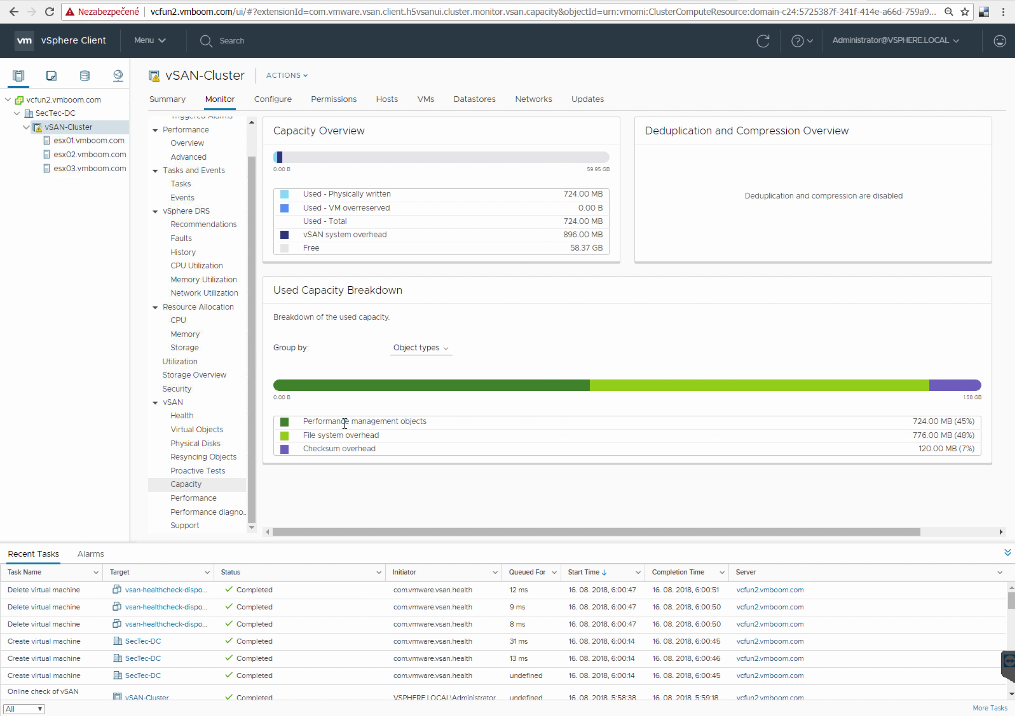
left_click(191, 499)
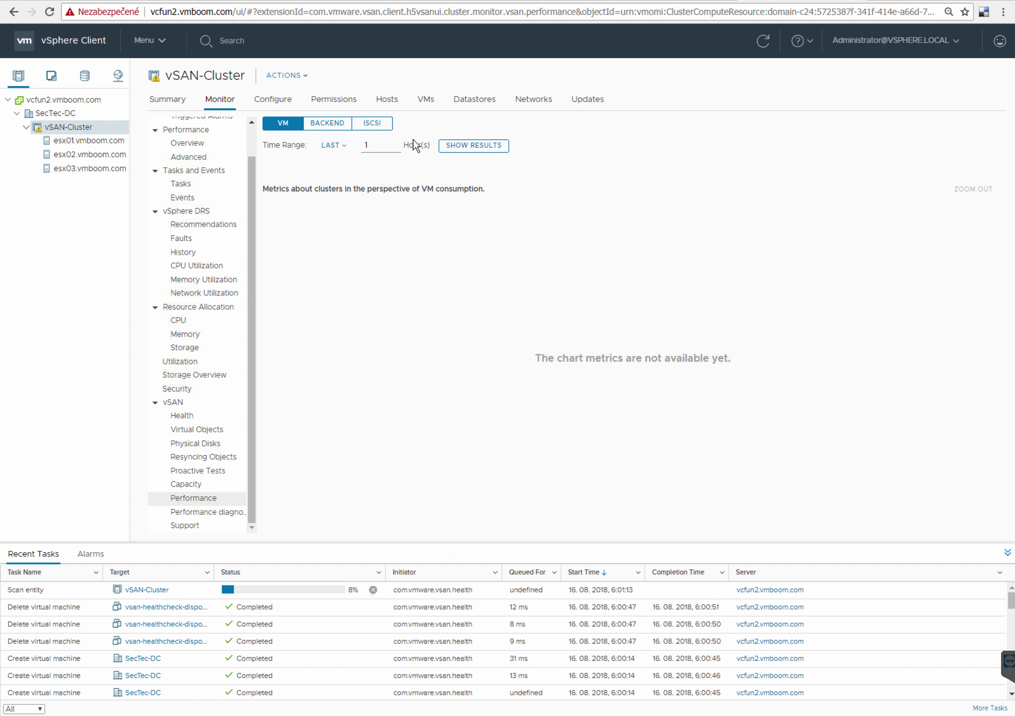
left_click(328, 126)
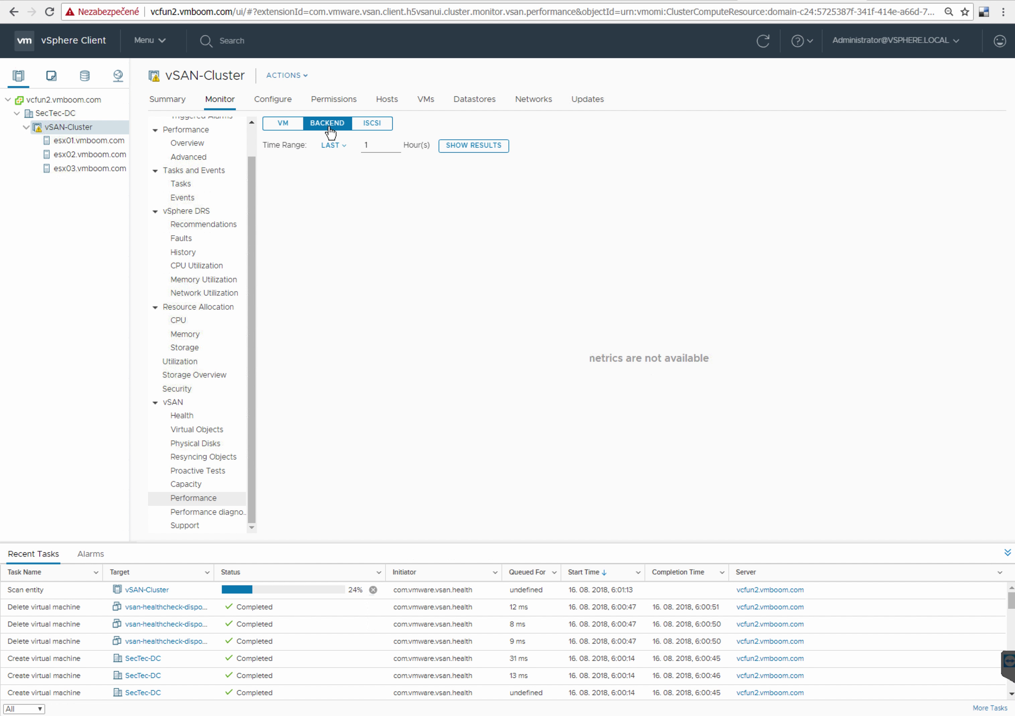
left_click(210, 512)
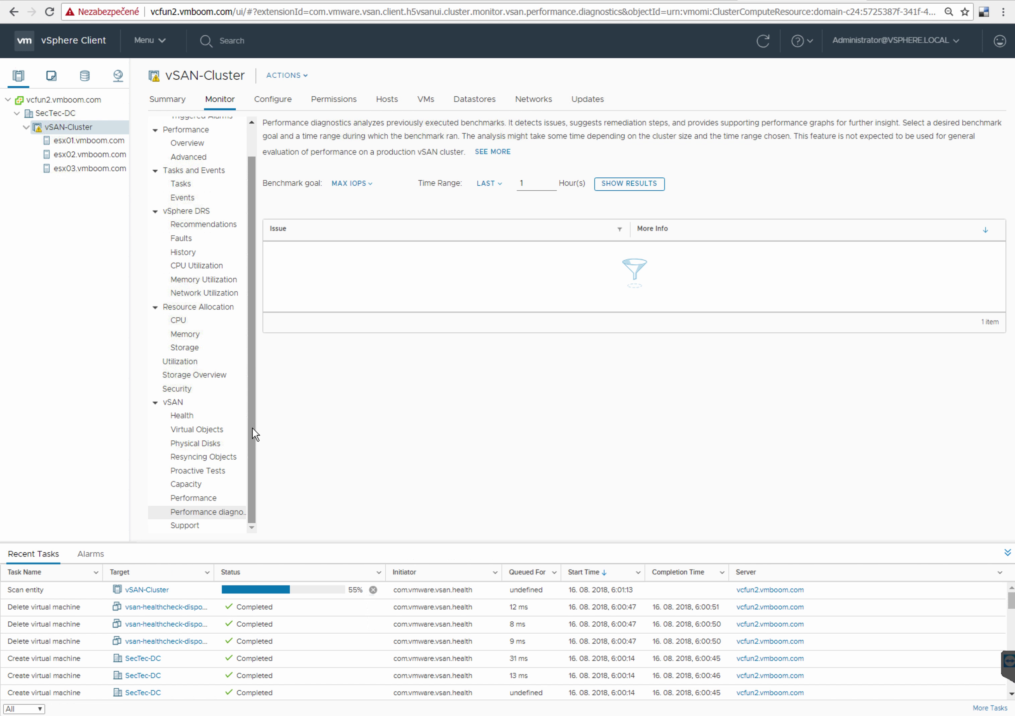
left_click(190, 527)
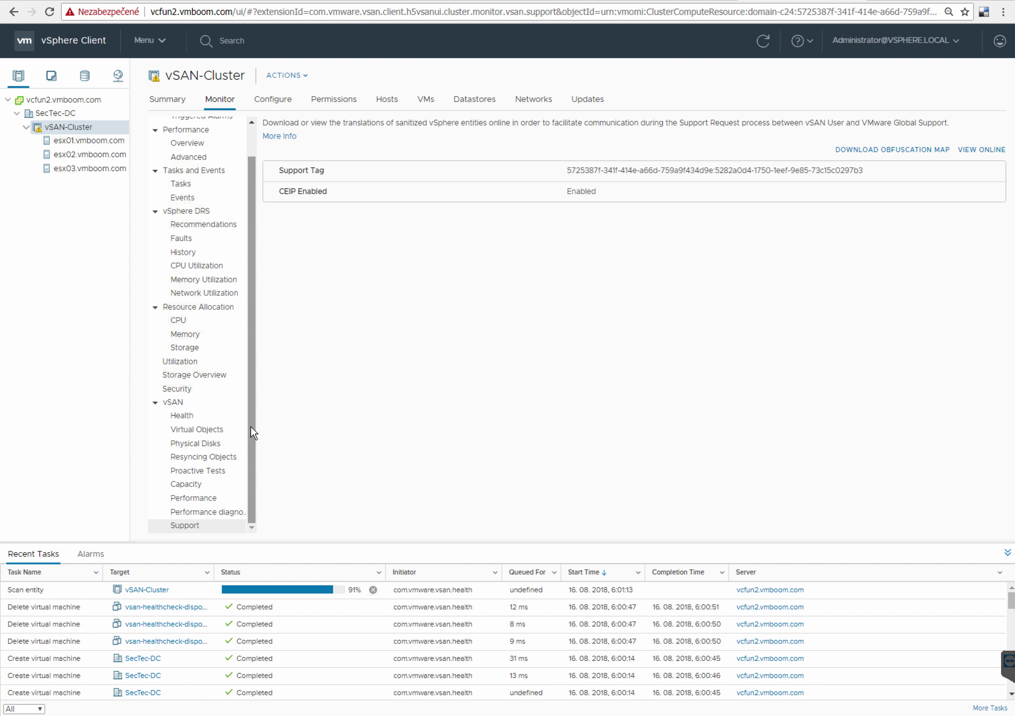
left_click_drag(251, 425, 263, 271)
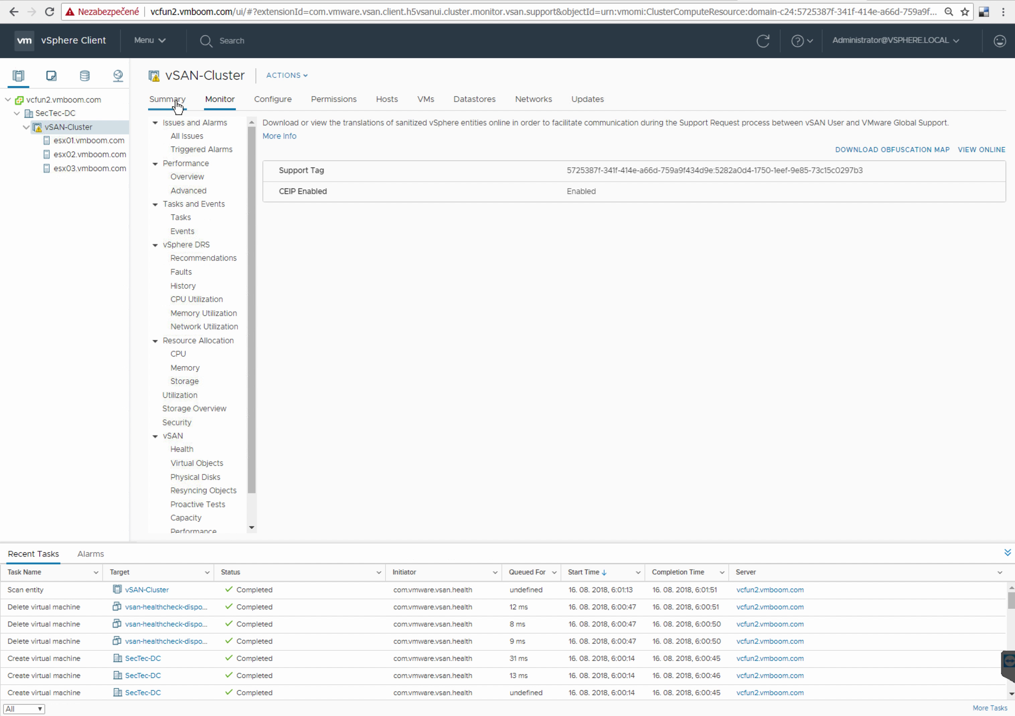
Turn on vSphere HA for vSAN-Cluster, keeping host monitoring enabled and the other failure responses at their defaults
left_click(273, 102)
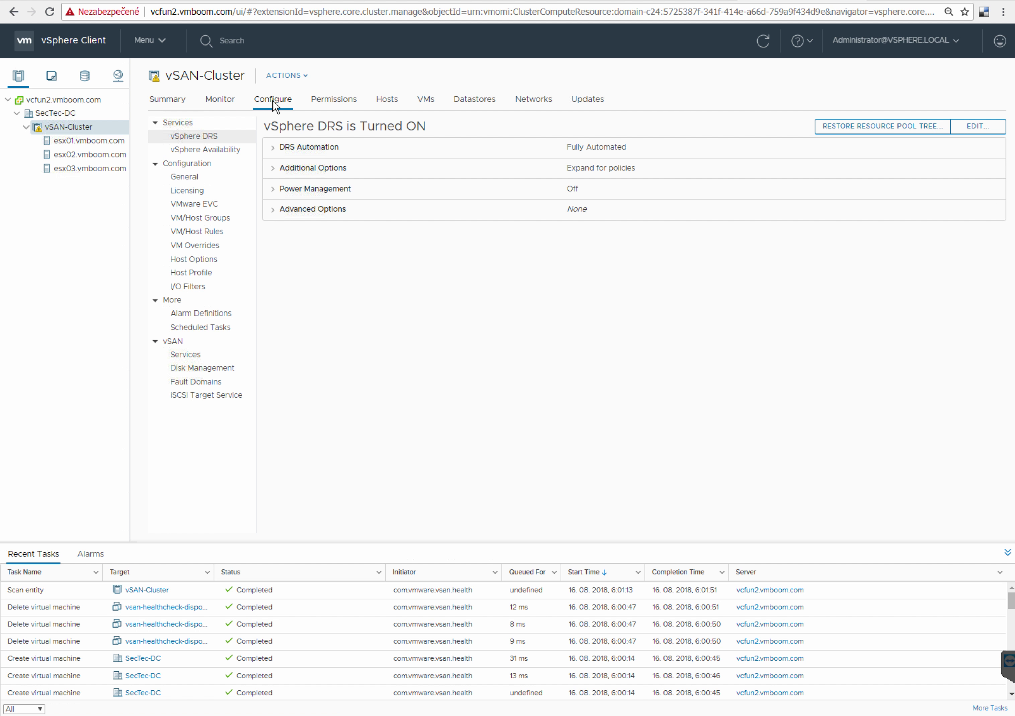
left_click(206, 150)
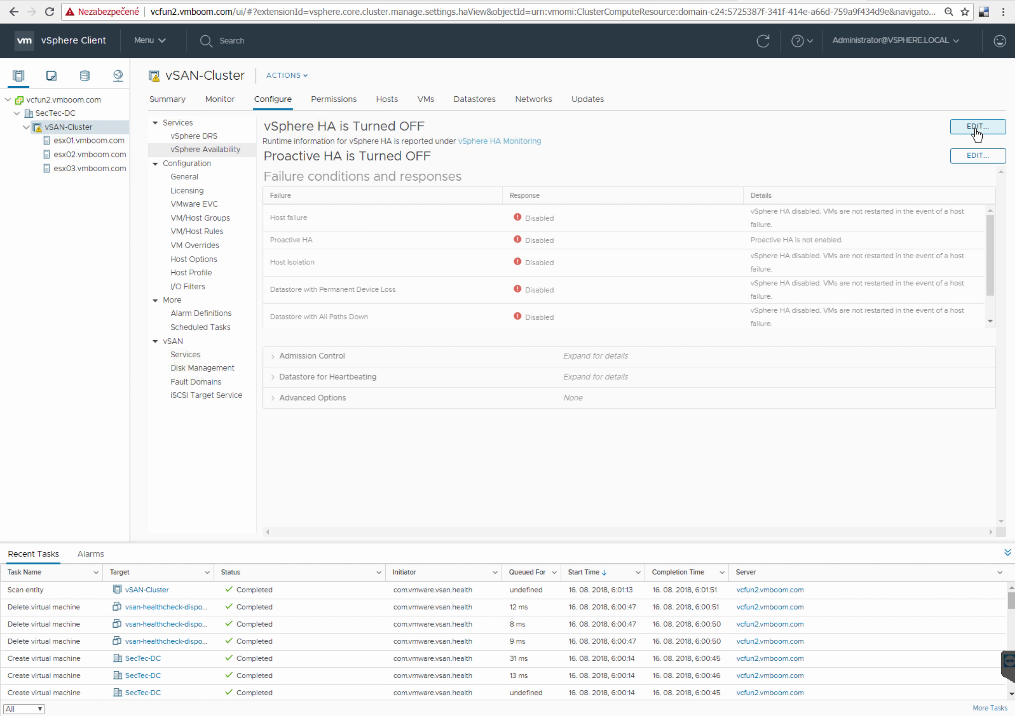
left_click(976, 131)
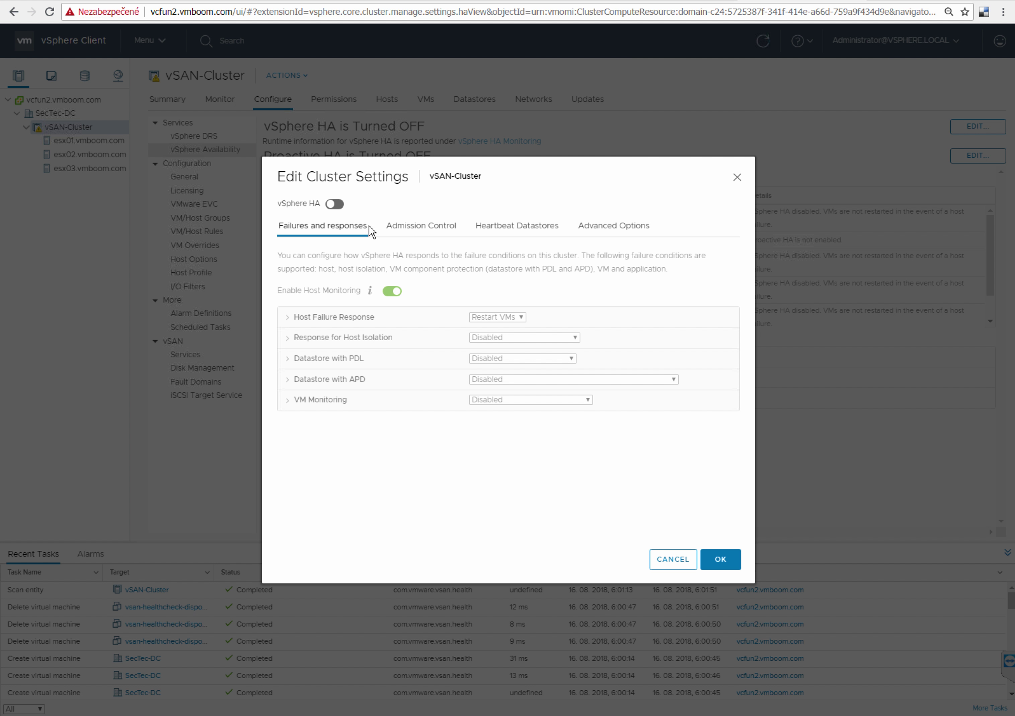
left_click(339, 207)
left_click(720, 561)
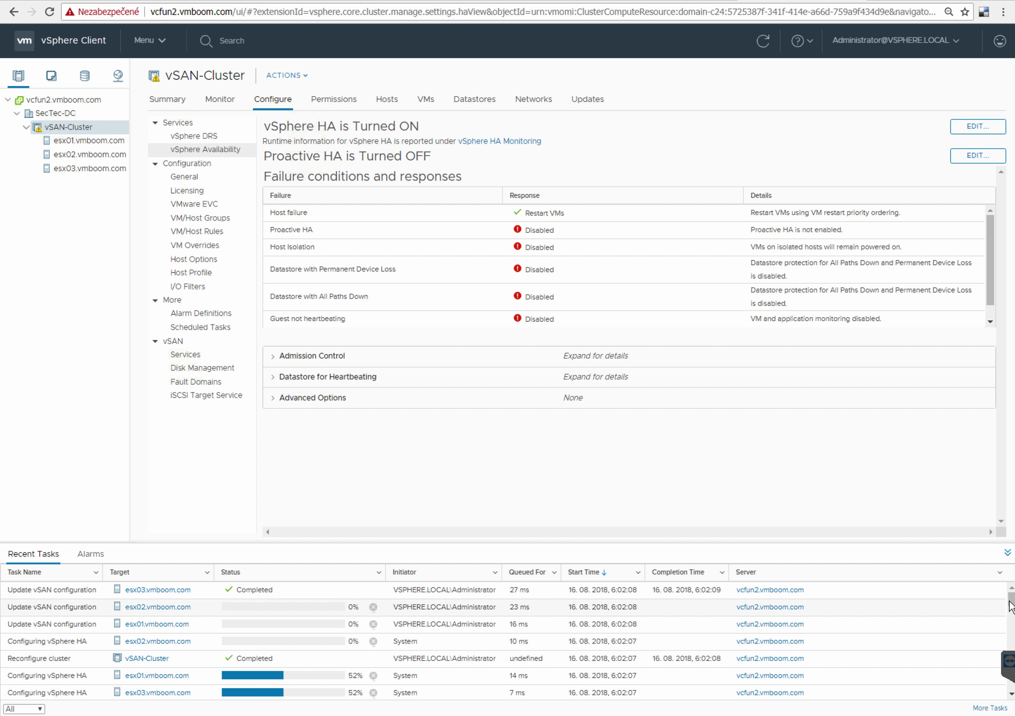
left_click_drag(1012, 605, 1012, 571)
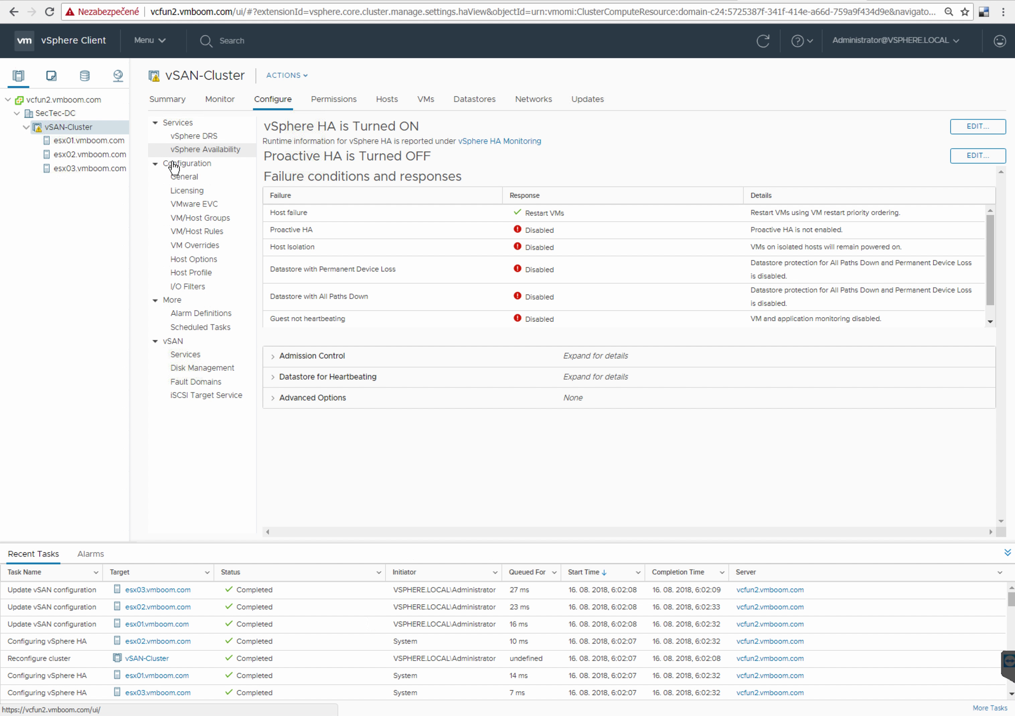
Acknowledge the 'vSAN max component size' online health alarm and the vSAN hardware compatibility alarm in the cluster summary
left_click(172, 103)
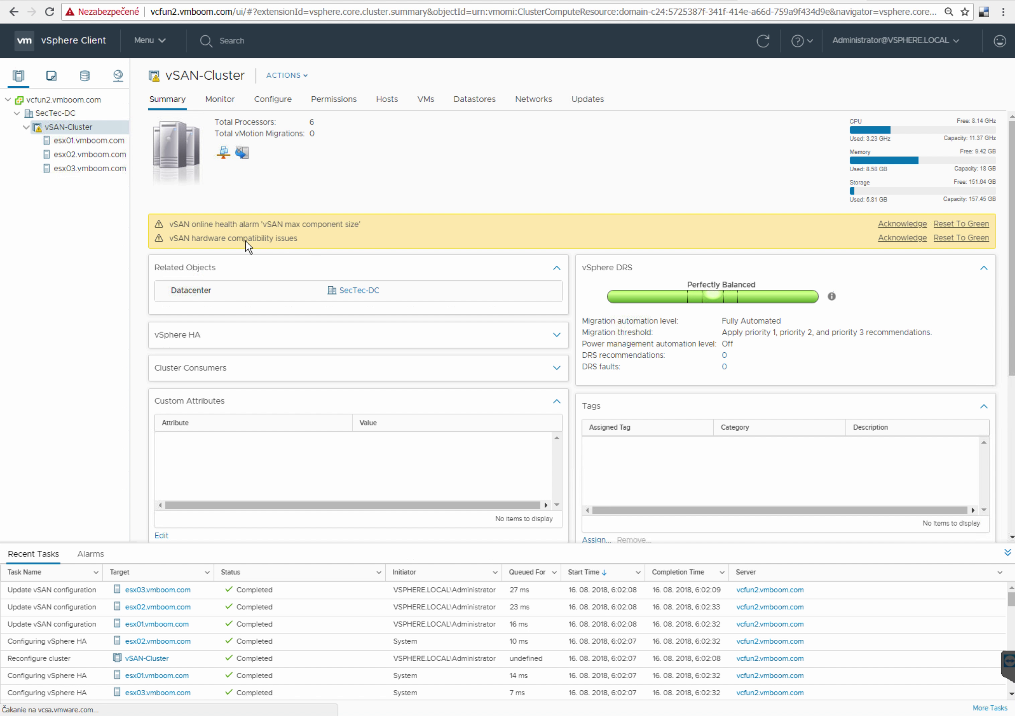
left_click(904, 226)
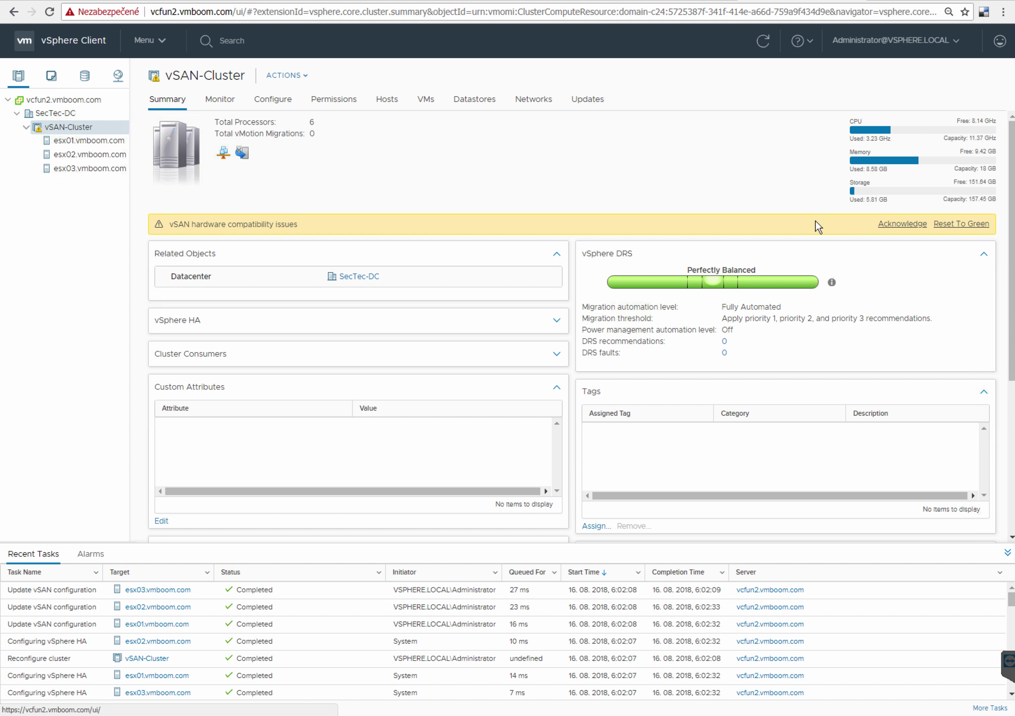
left_click(912, 228)
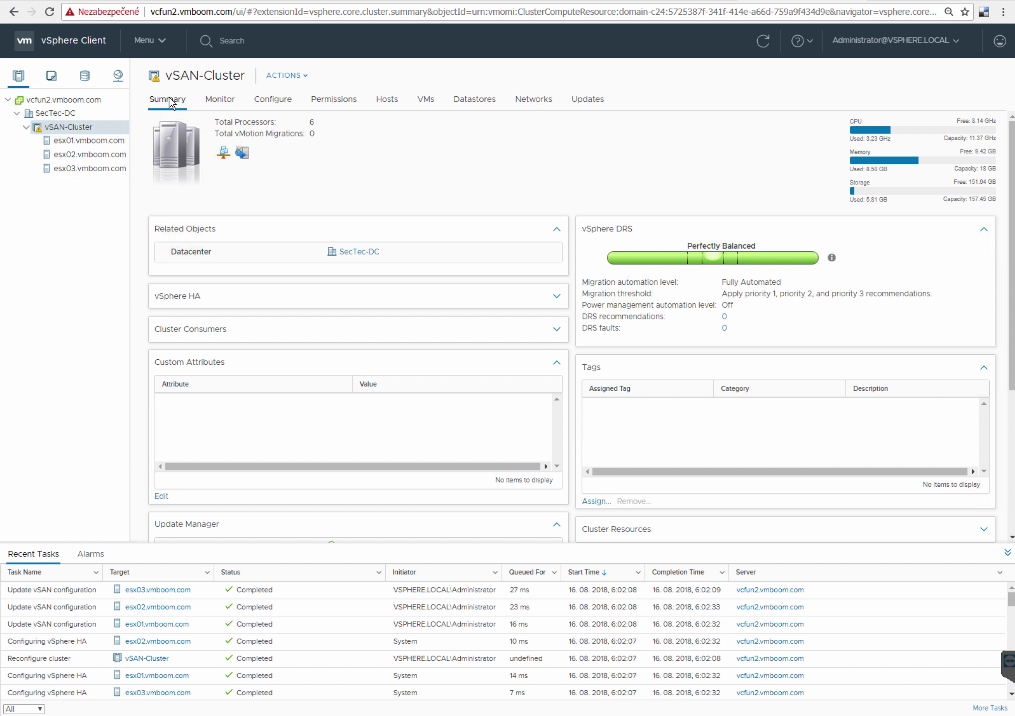
Reset the triggered vSAN online health and vSAN hardware compatibility alarms of vSAN-Cluster to green
left_click(218, 102)
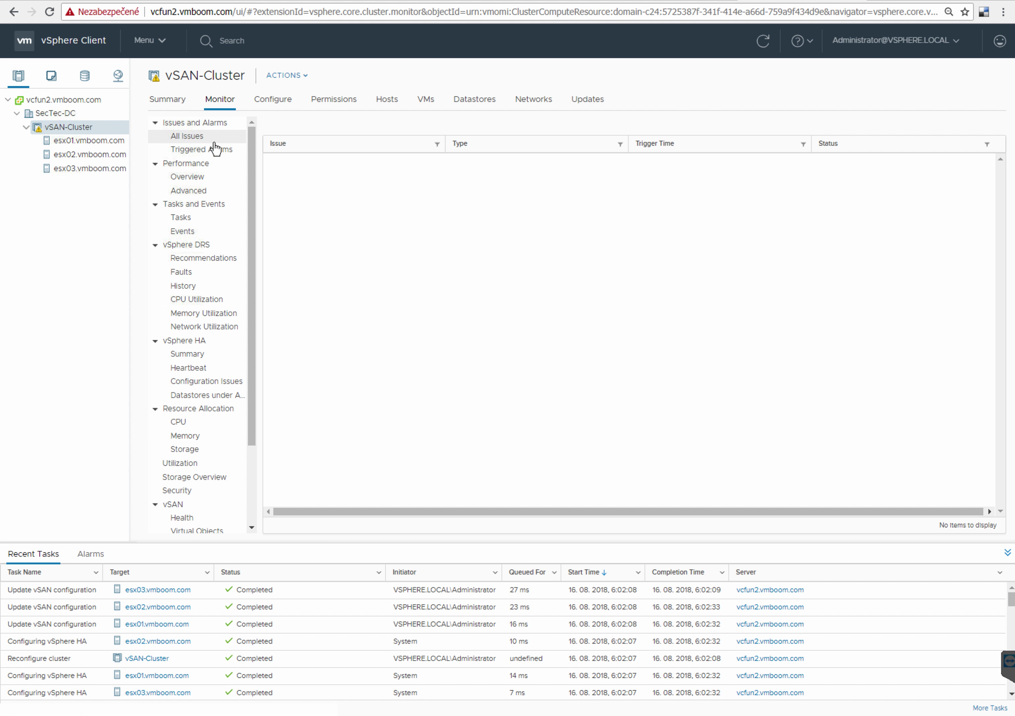
left_click(207, 153)
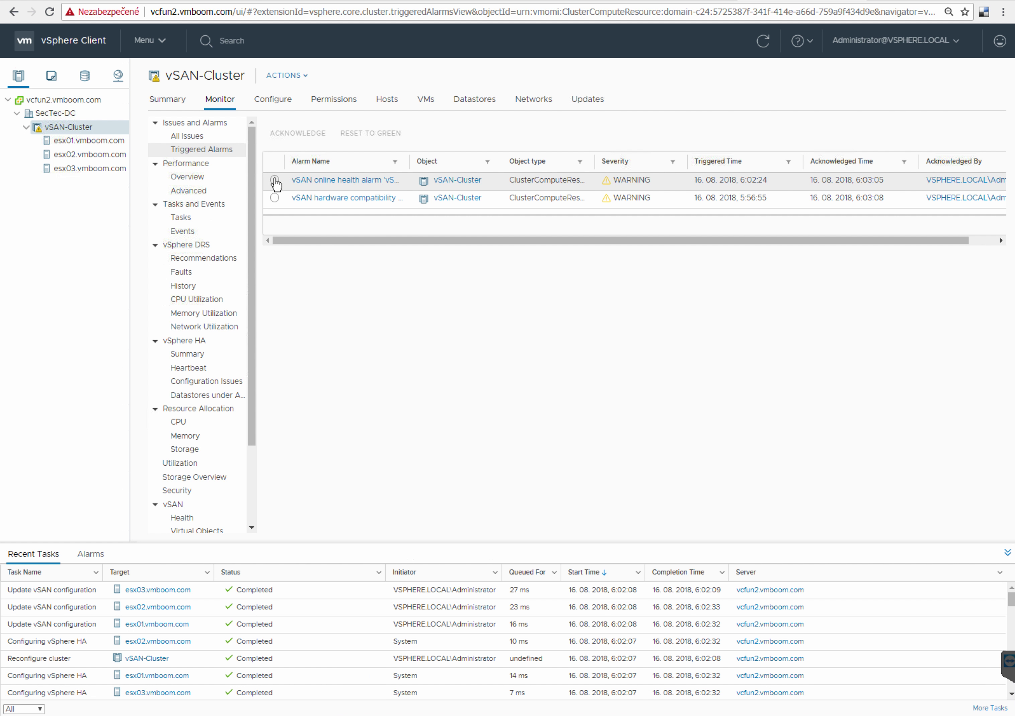
left_click(275, 180)
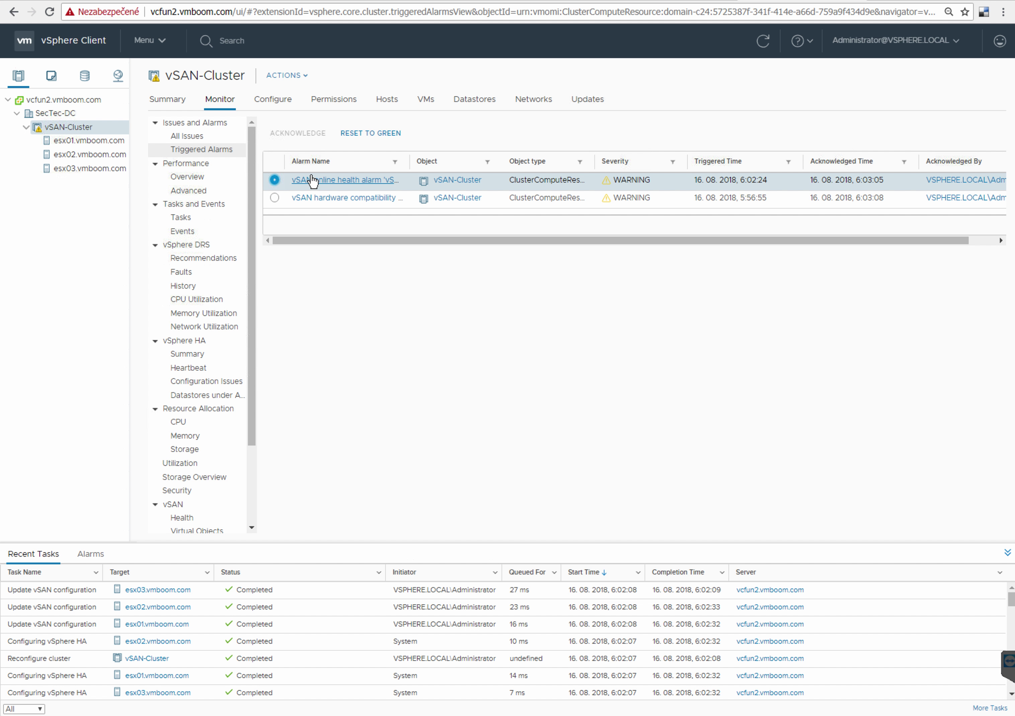
left_click(361, 137)
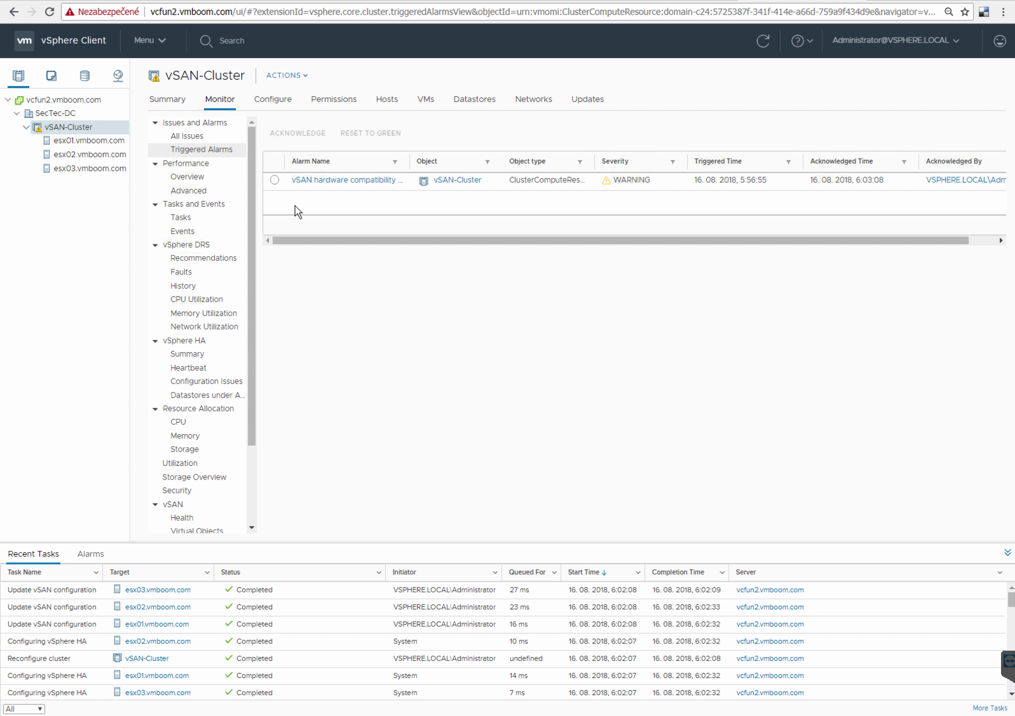
left_click(274, 180)
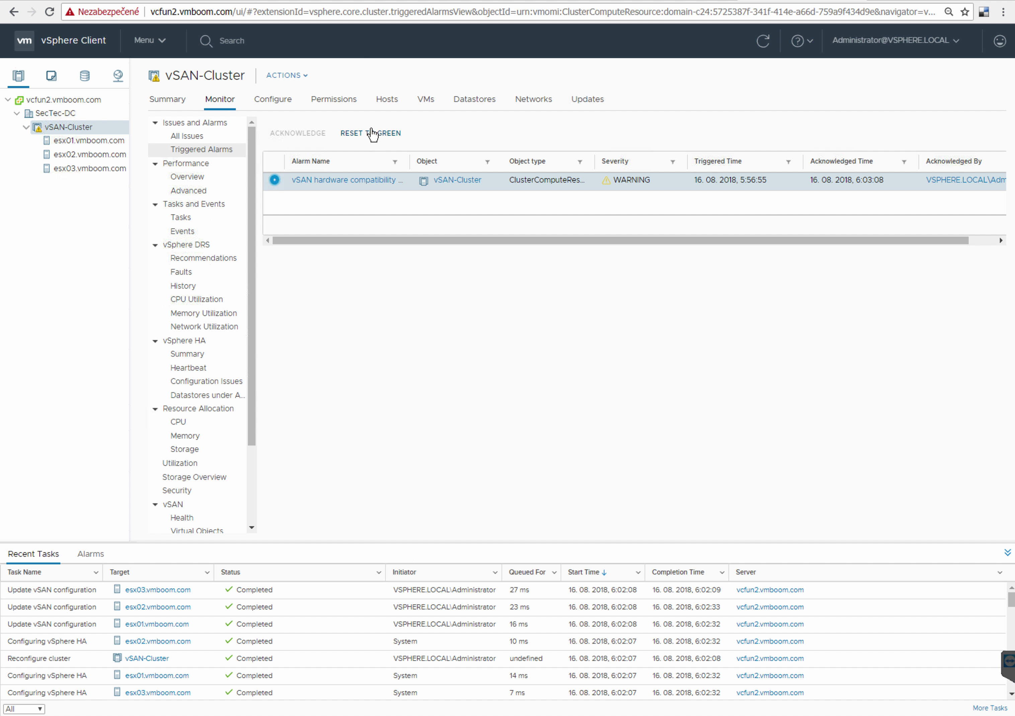
left_click(373, 134)
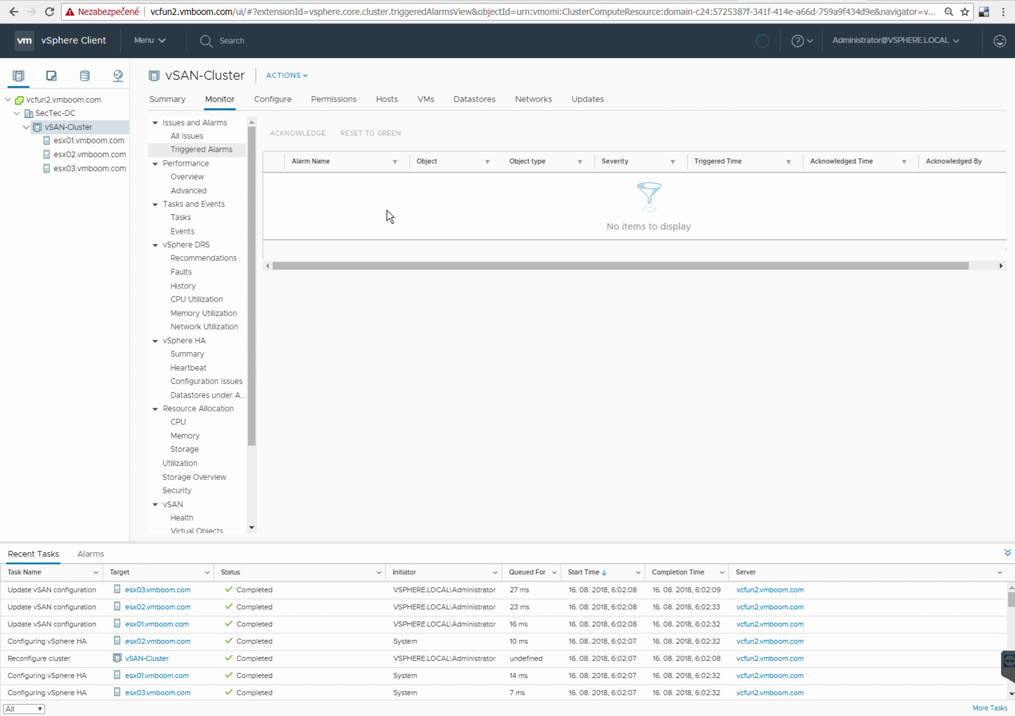
Review the cluster's performance overview for the last day and the vSphere HA details in the cluster summary
left_click(190, 180)
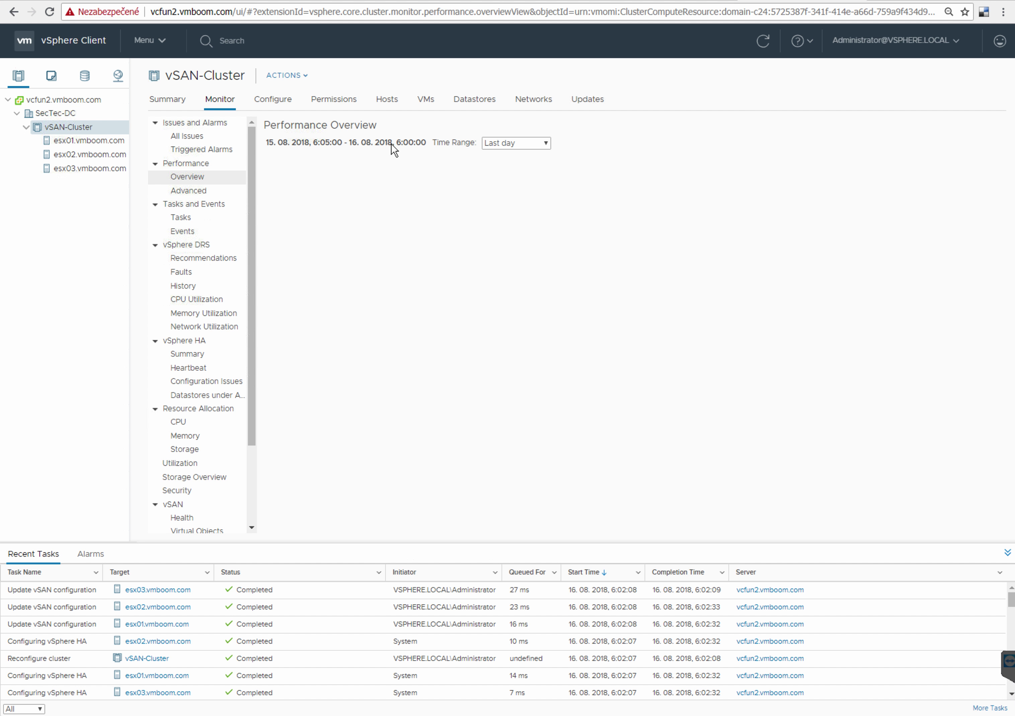
left_click(521, 142)
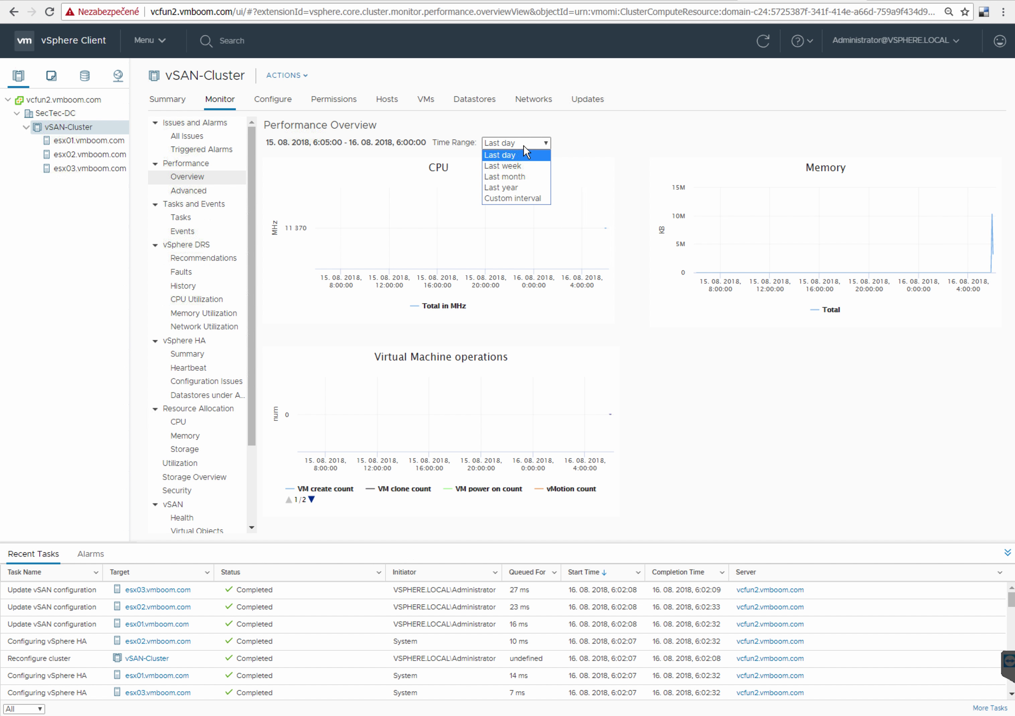
left_click(604, 135)
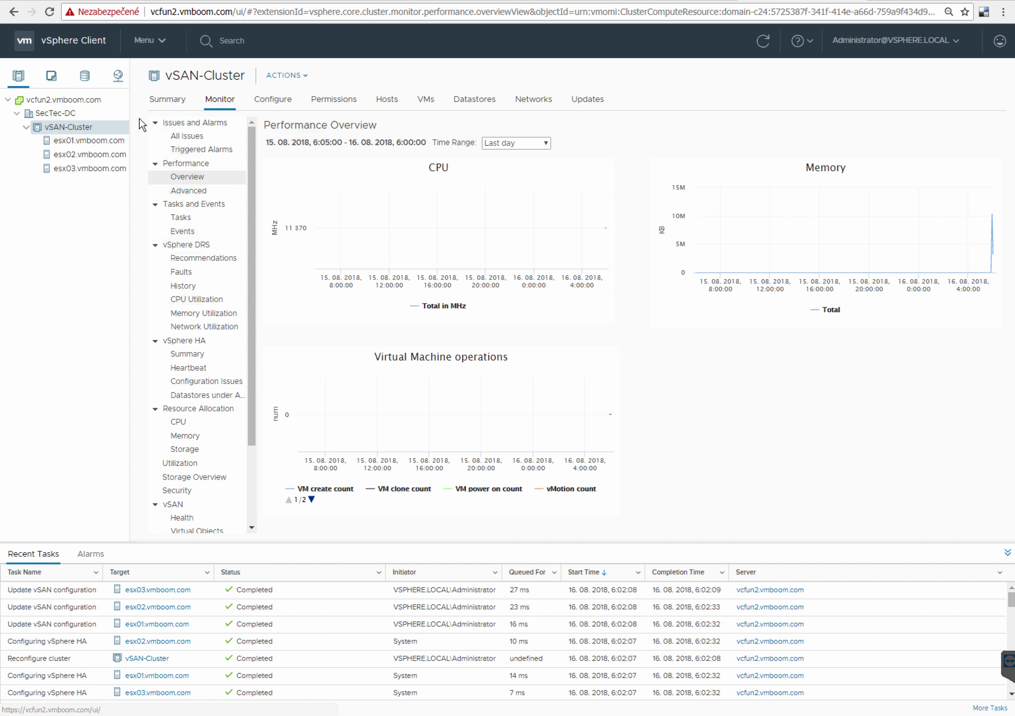
left_click(168, 104)
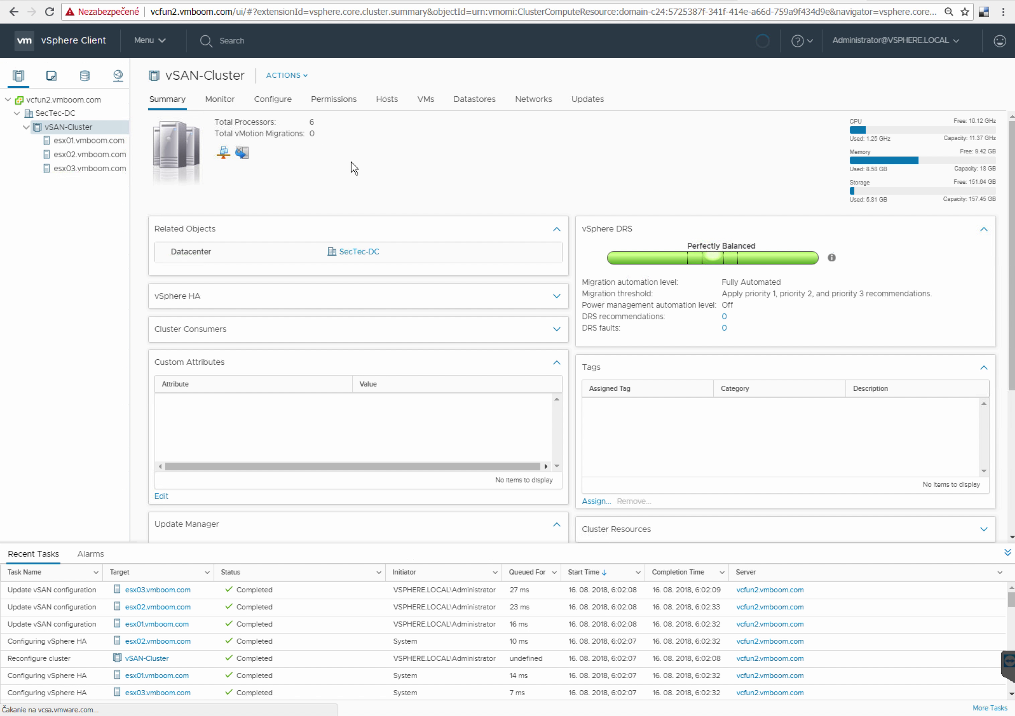
left_click(557, 297)
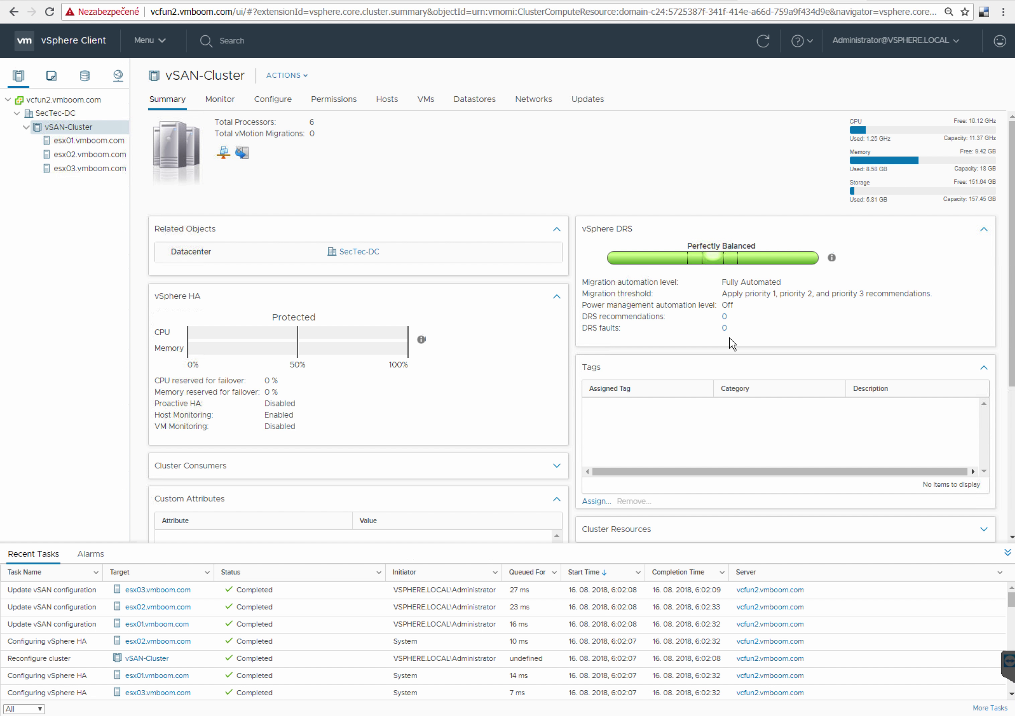